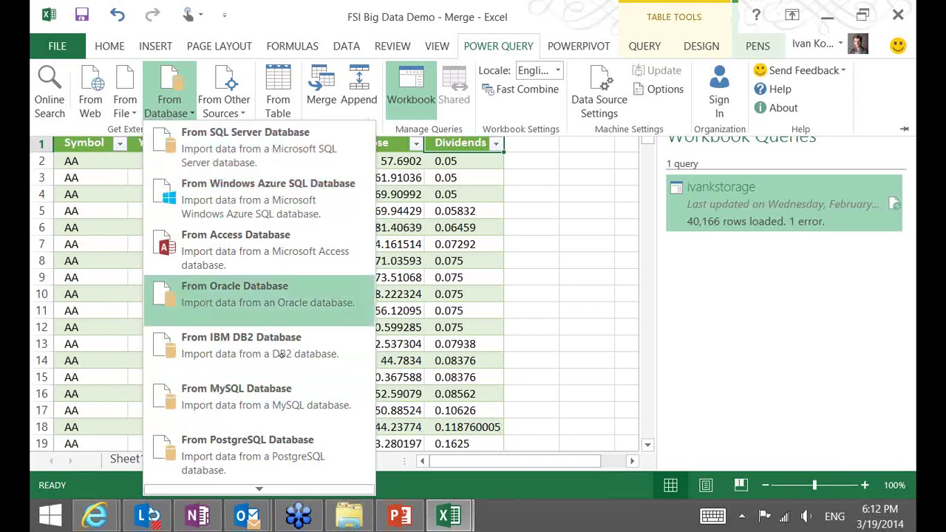
mouse_move(280, 487)
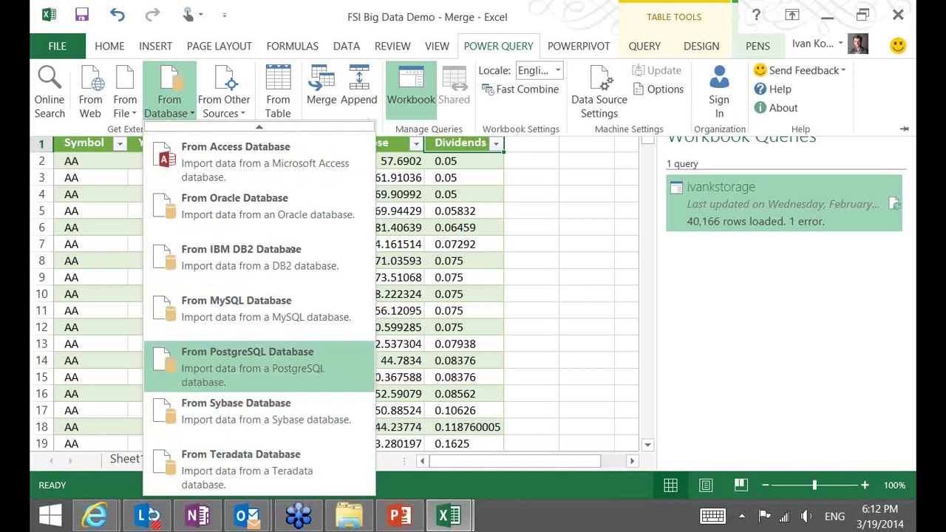
click(230, 108)
click(235, 107)
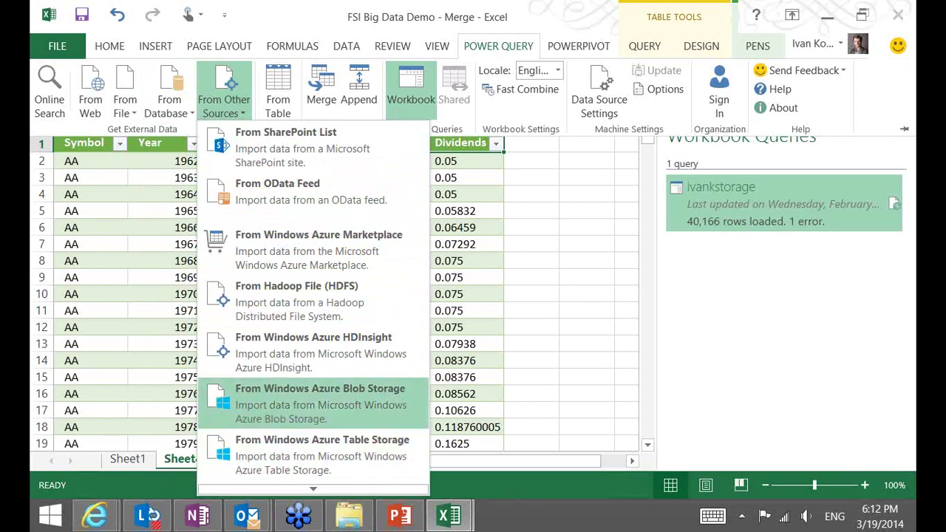
click(320, 399)
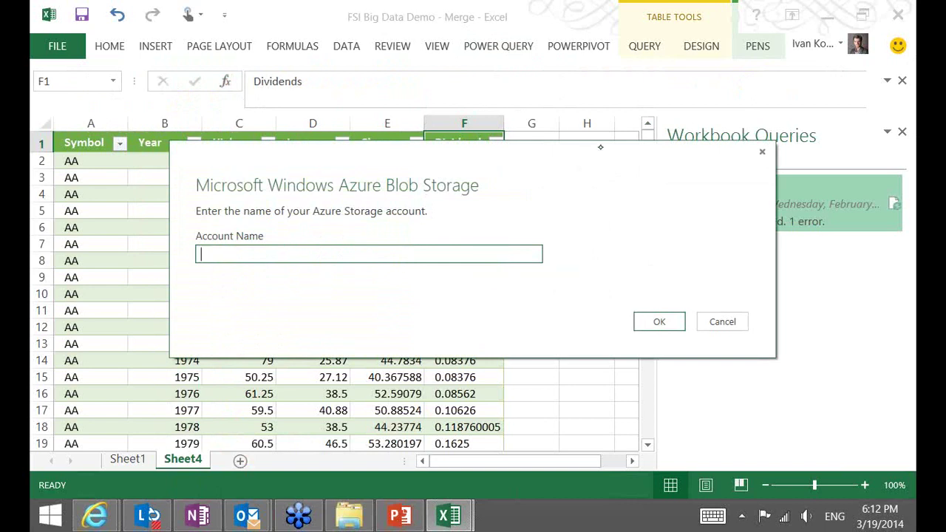
drag(600, 146, 473, 168)
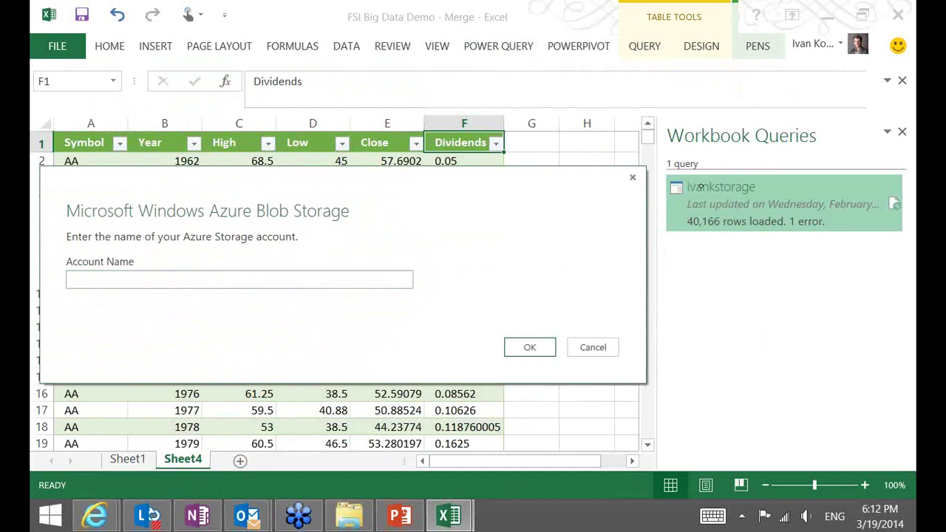
click(589, 347)
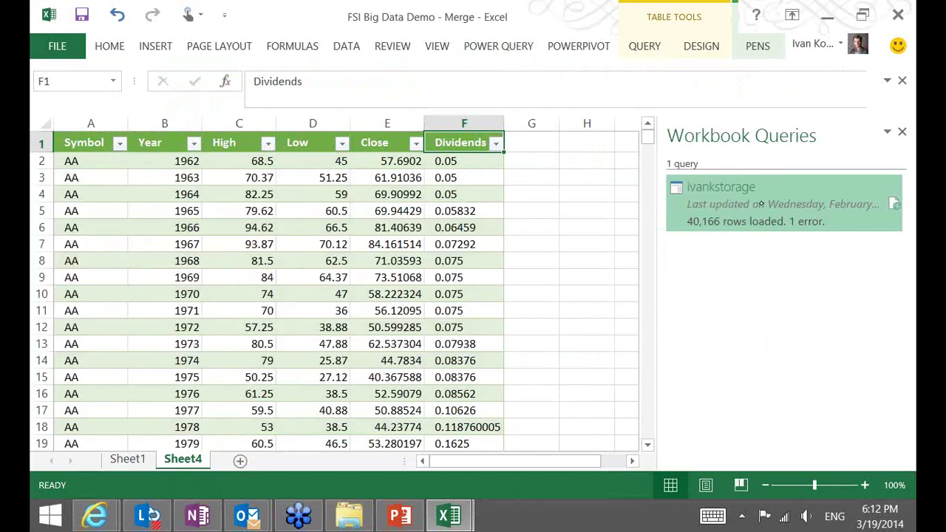
- Examine the stock table on Sheet4, covering the Symbol, Year, High, Low, Close and Dividends columns
mouse_move(759, 204)
click(87, 145)
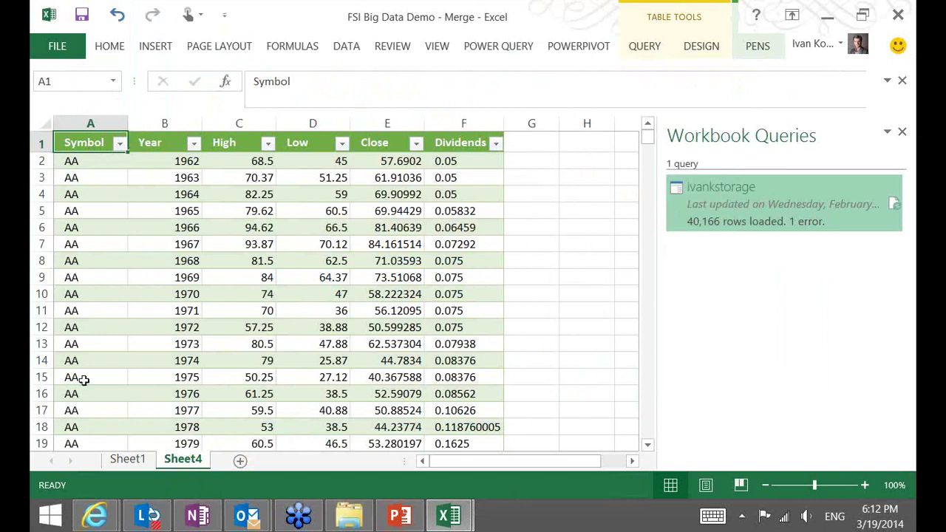
drag(84, 193, 84, 361)
drag(165, 194, 272, 211)
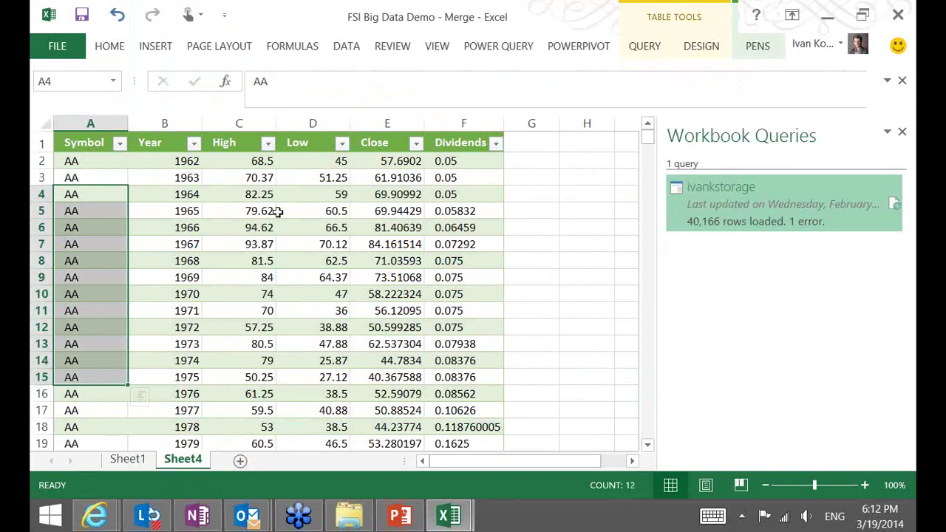
drag(362, 216, 362, 216)
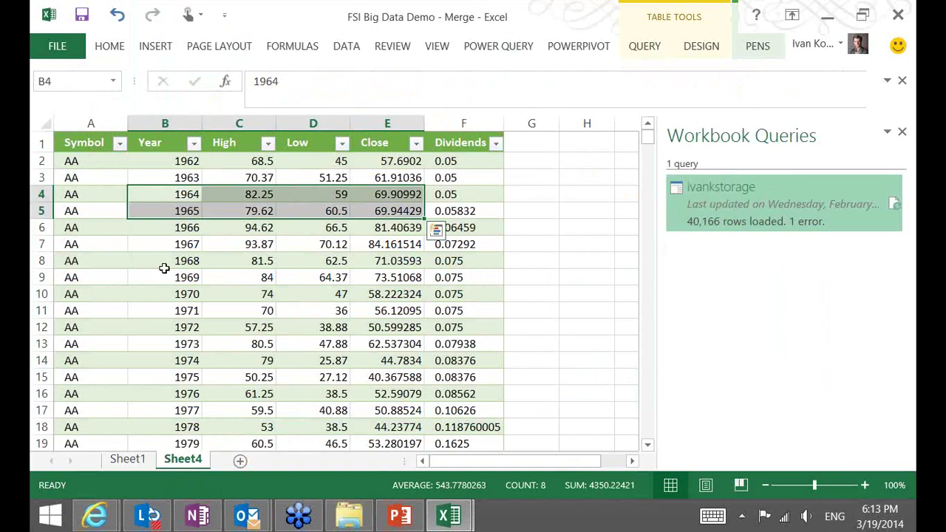
drag(164, 193, 164, 269)
drag(176, 171, 161, 407)
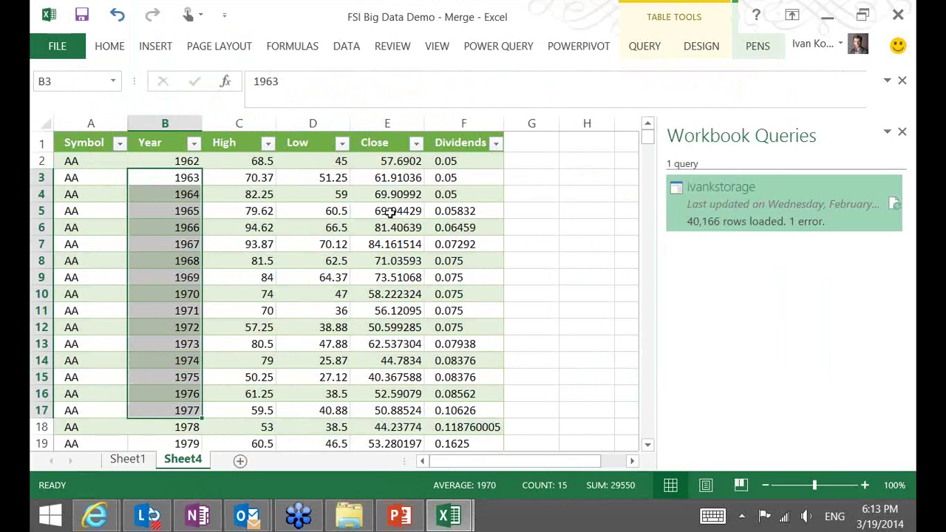
drag(251, 177, 403, 411)
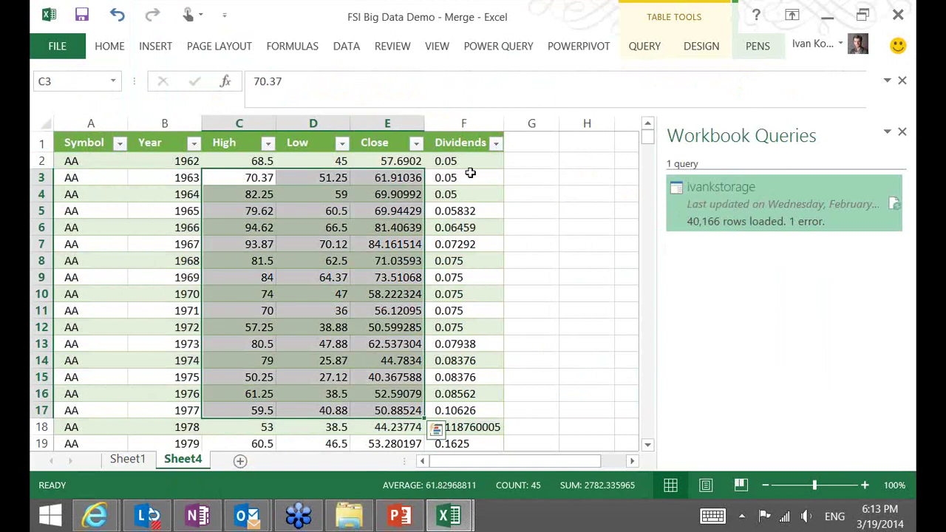
drag(469, 178, 244, 410)
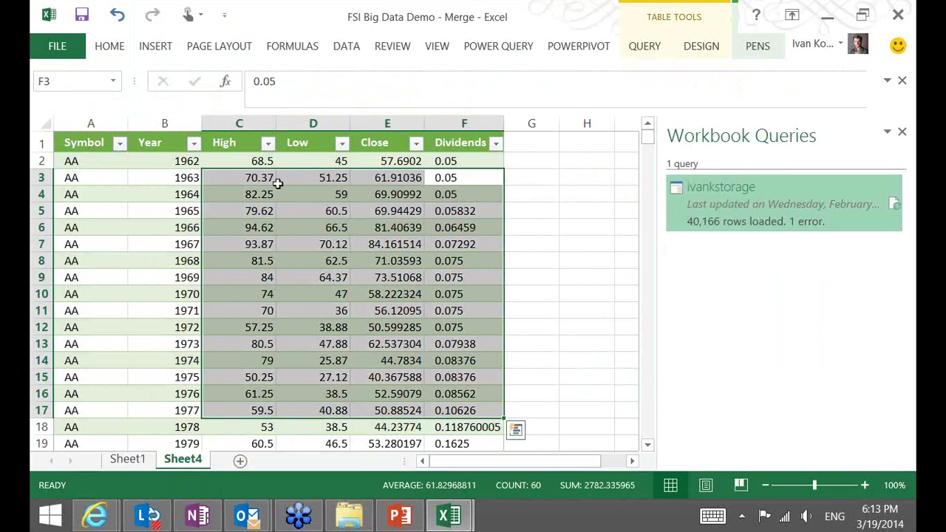
drag(259, 177, 387, 361)
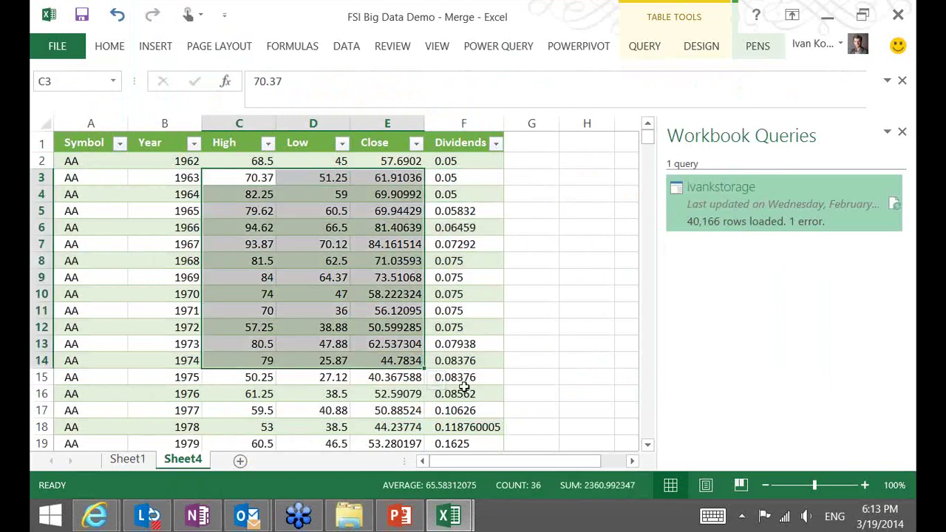
drag(464, 177, 464, 393)
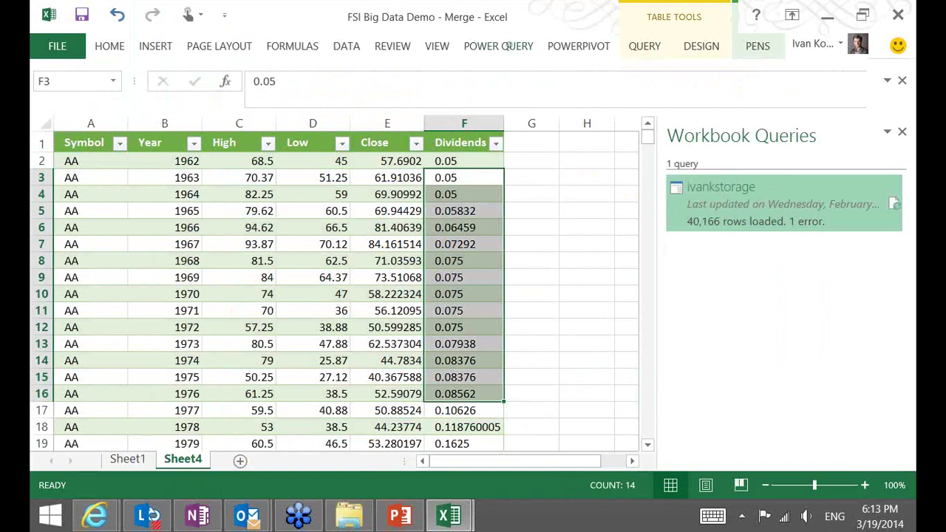
- Search online for S&P 500 data and load the S&P 500 Component Stocks company list into a new worksheet
click(499, 46)
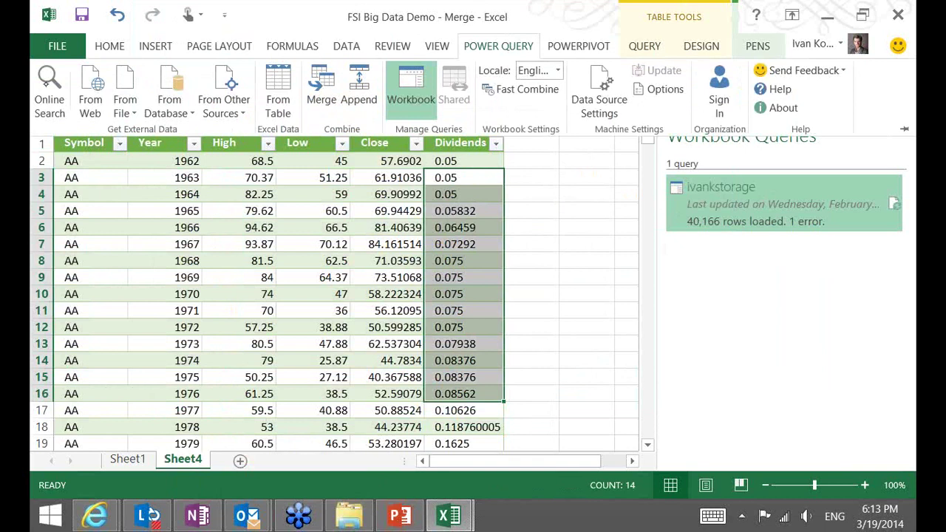
click(50, 92)
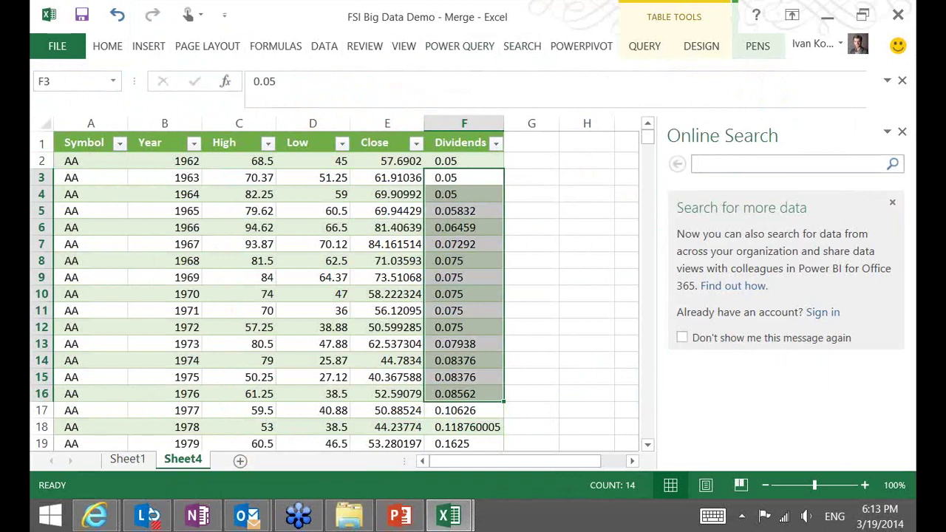
text(S)
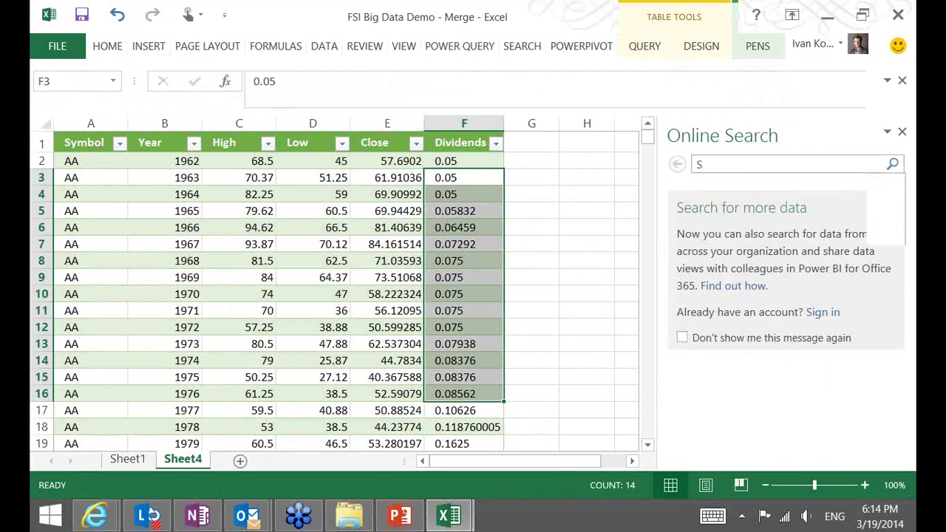
text(&P)
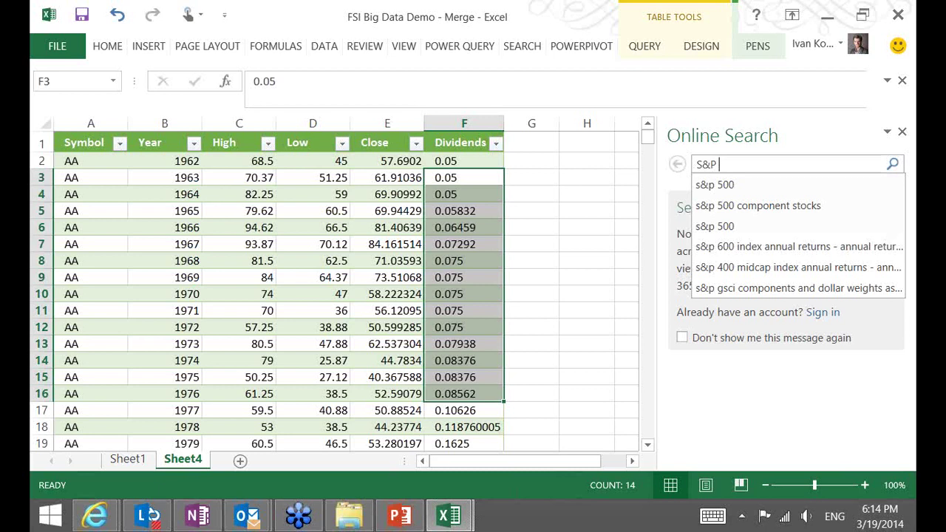
key(Down)
key(Return)
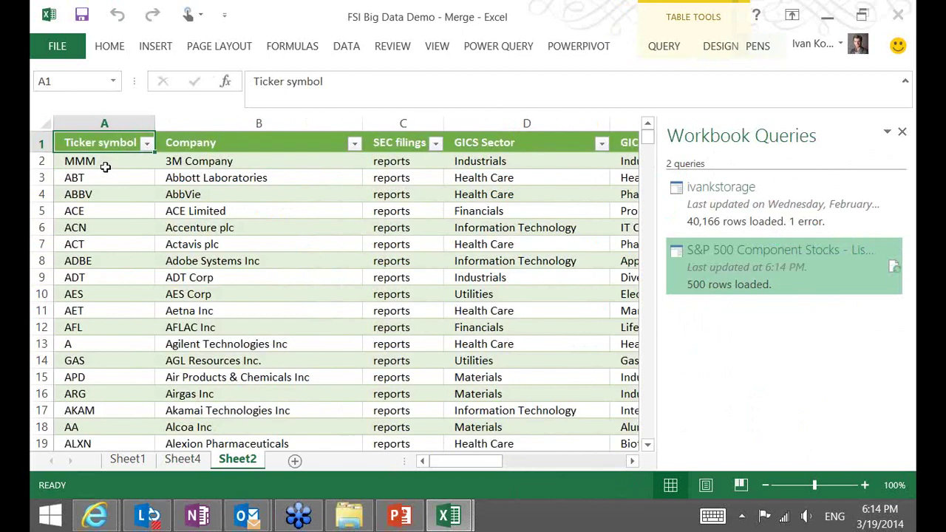
- Examine the S&P 500 company table's ticker symbol, company, headquarters address, GICS Sub Industry and GICS Sector columns
drag(114, 161, 148, 432)
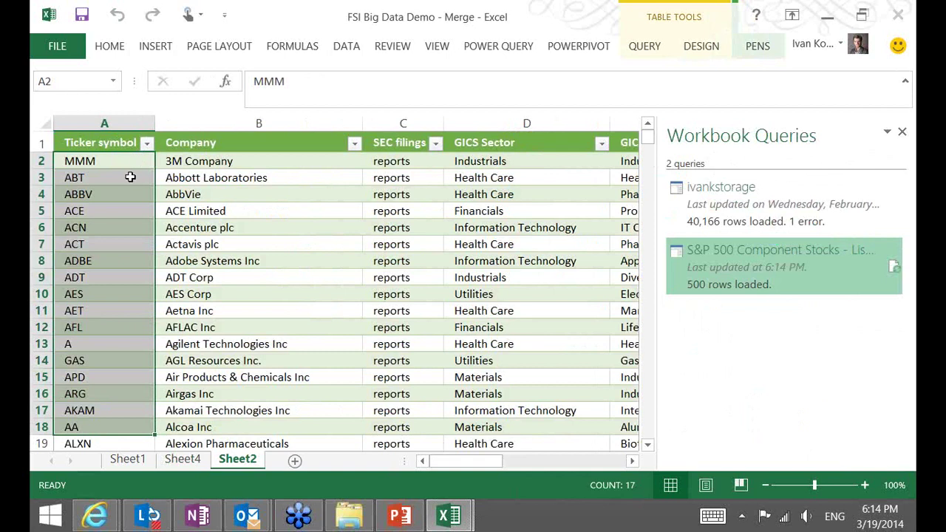
drag(210, 162, 191, 401)
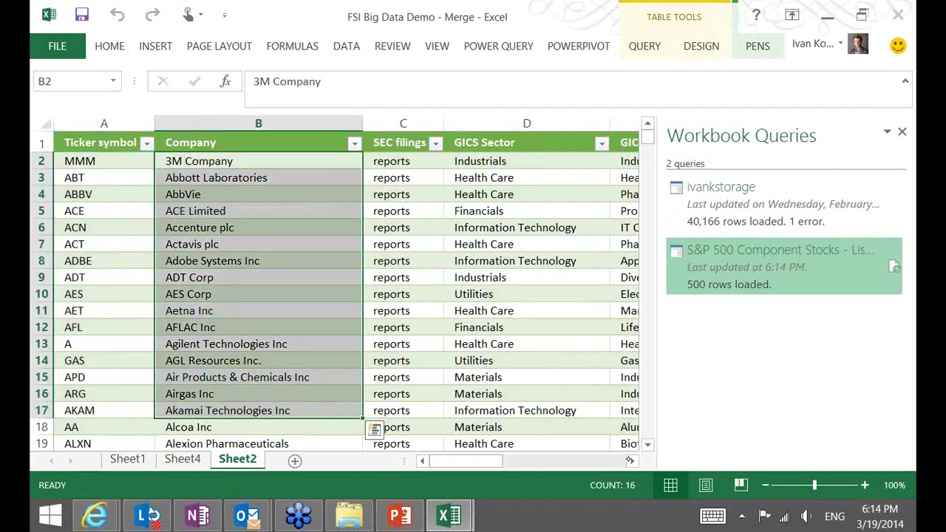
click(632, 461)
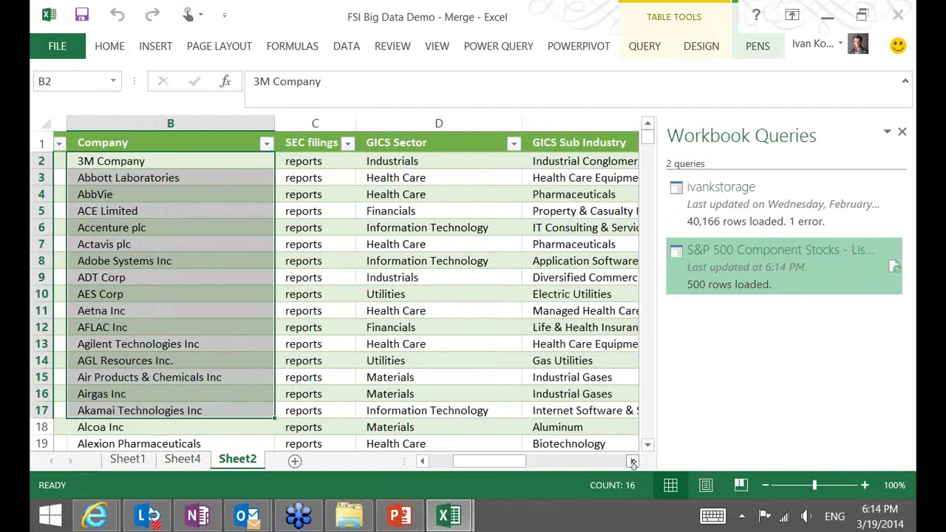
click(633, 461)
click(632, 461)
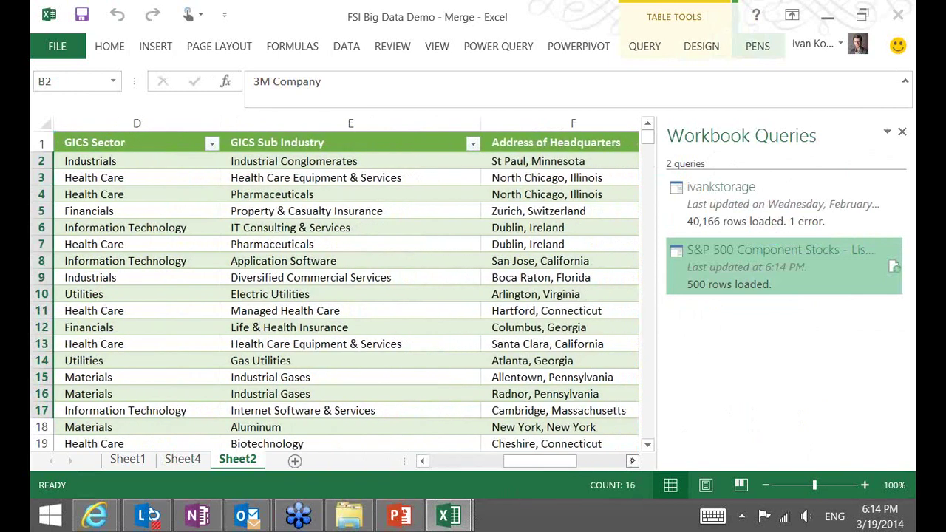
click(632, 461)
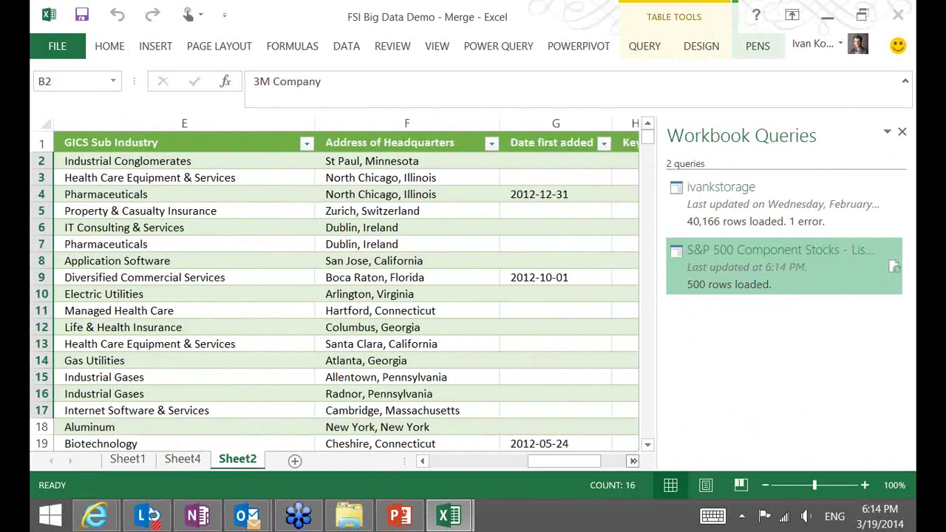
click(632, 461)
drag(166, 164, 164, 359)
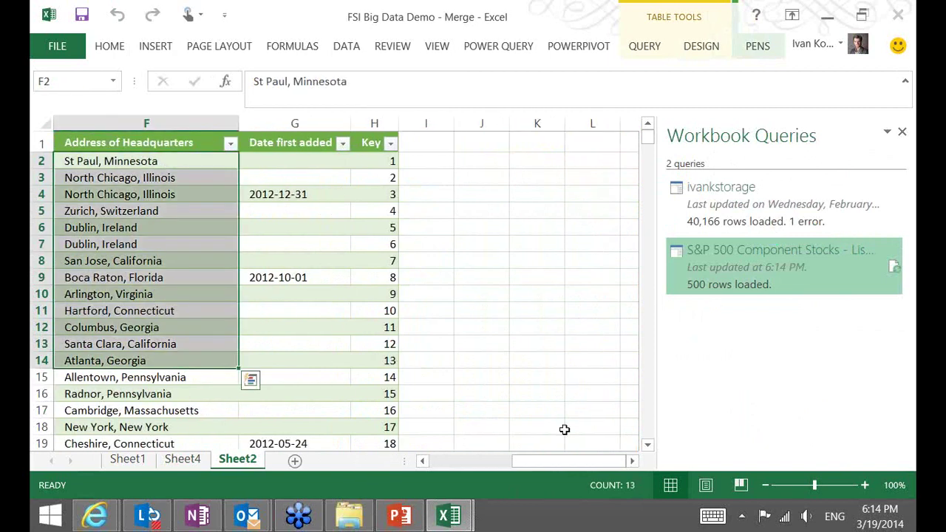
drag(539, 461, 512, 461)
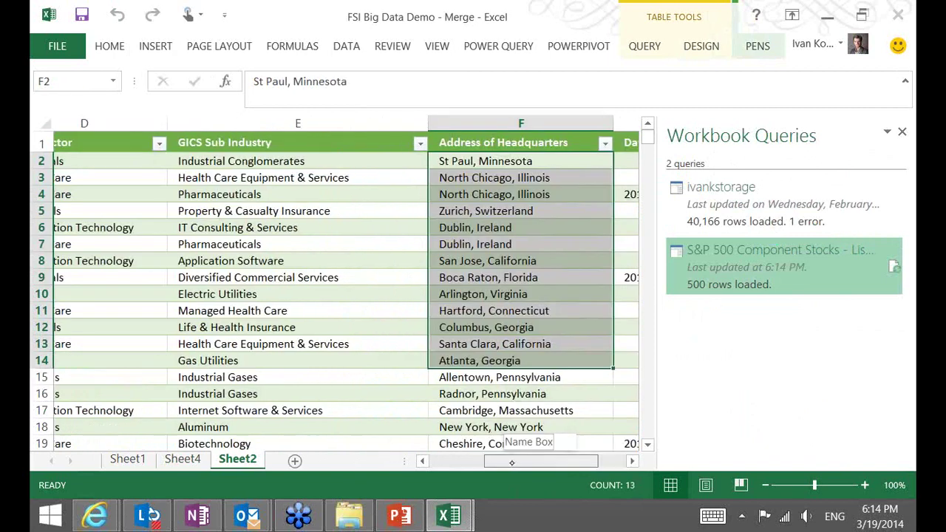
drag(340, 177, 340, 376)
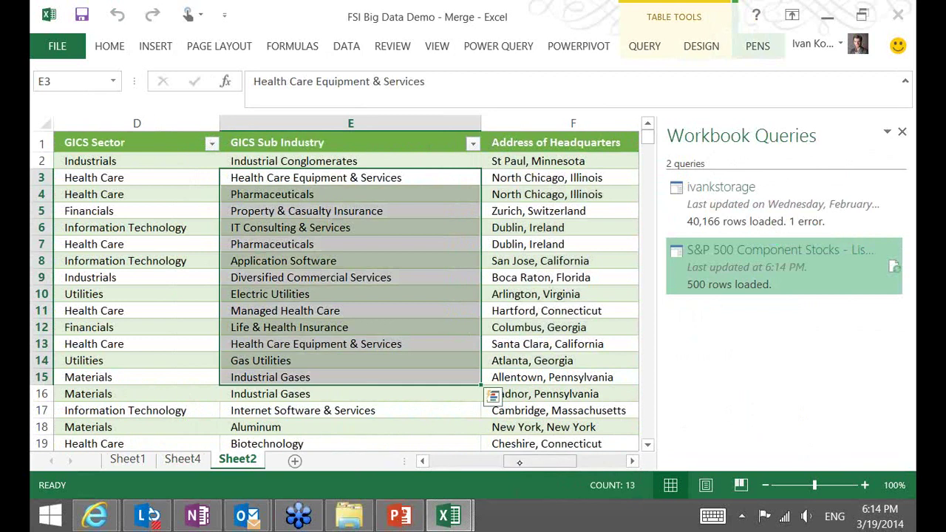
drag(520, 461, 473, 461)
drag(384, 161, 414, 410)
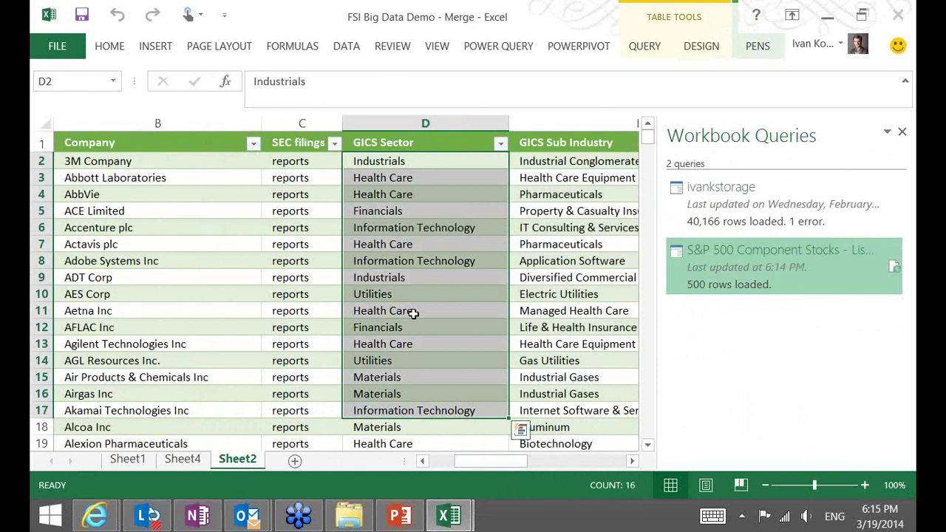
click(411, 311)
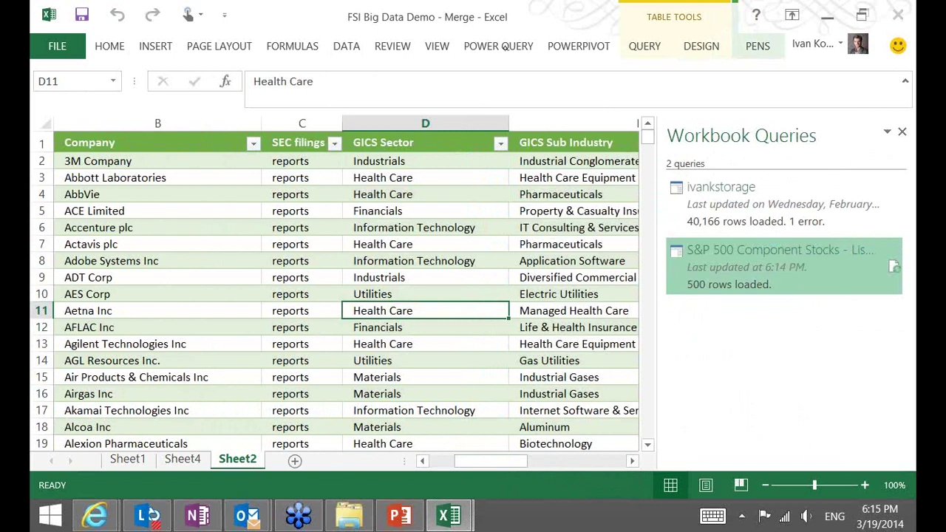
- Merge the S&P 500 Component Stocks query with the stock-price storage query, matching Ticker symbol to Column1
click(504, 46)
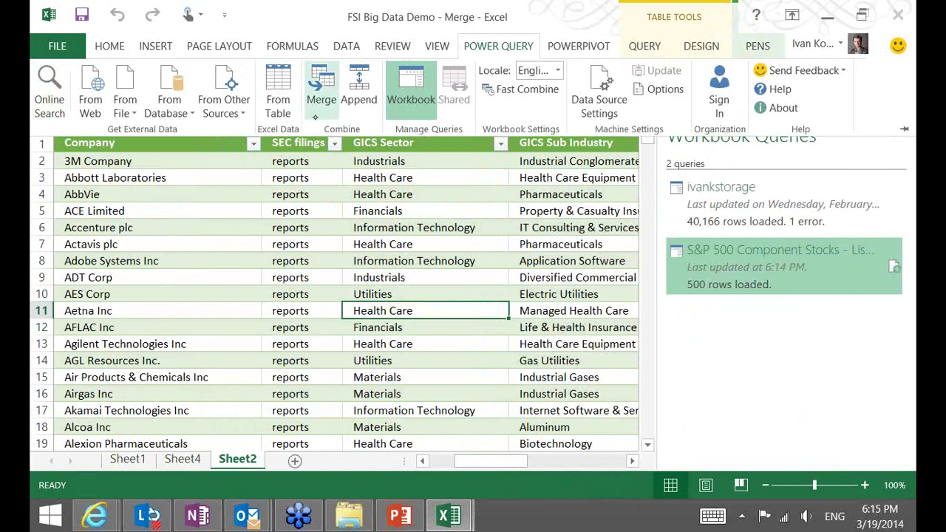
click(319, 98)
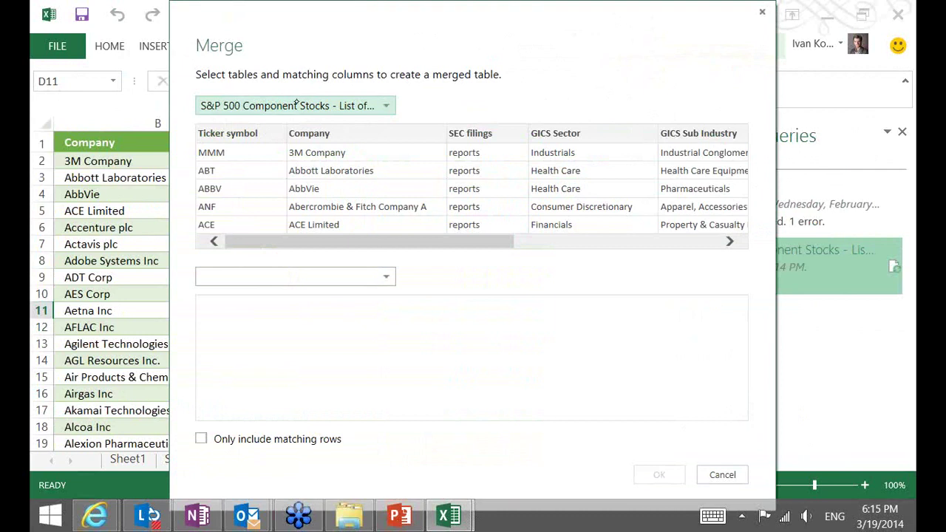
click(385, 278)
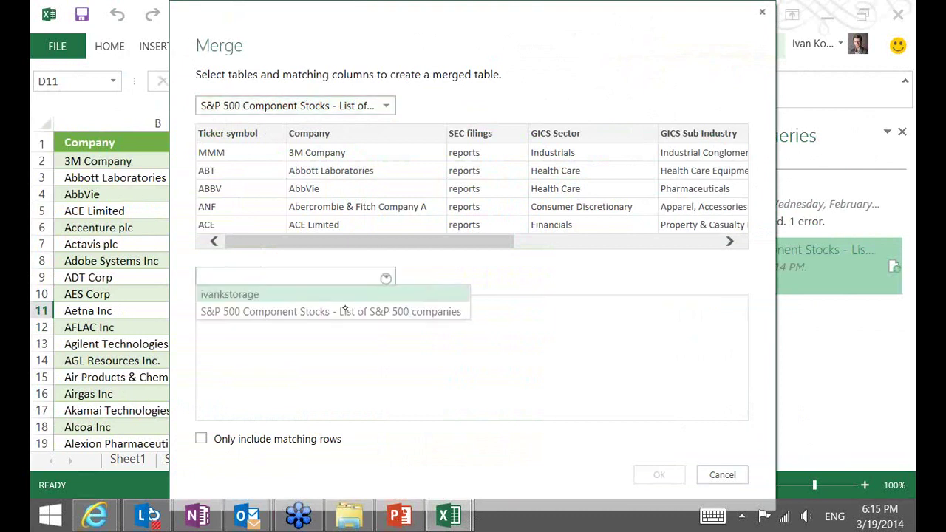
click(236, 295)
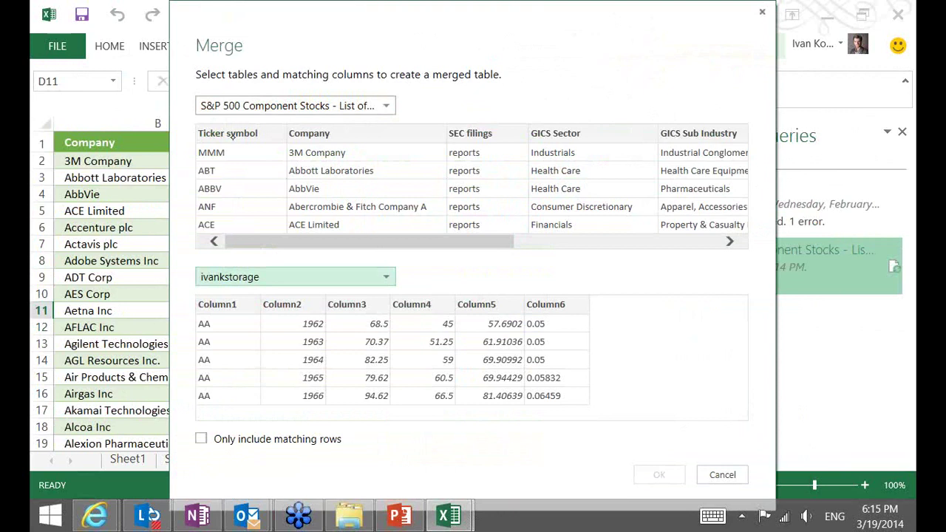
click(230, 139)
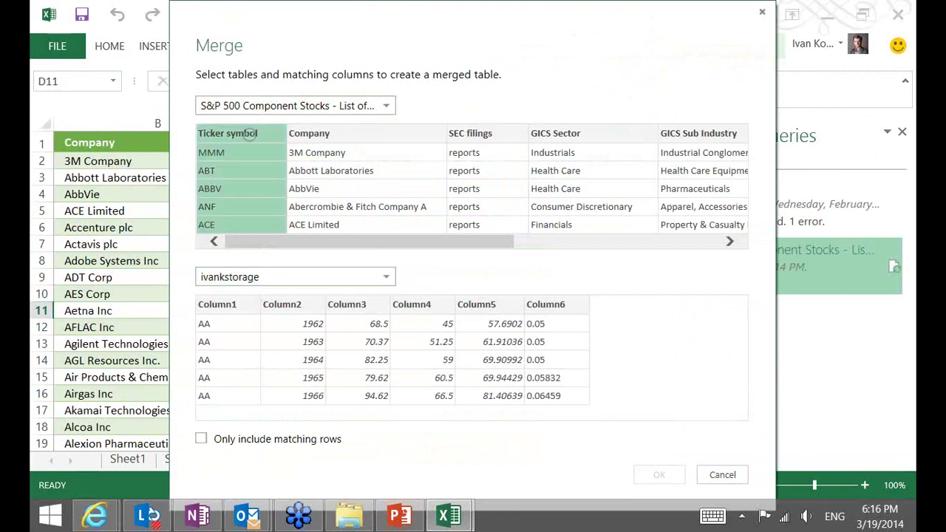
click(222, 304)
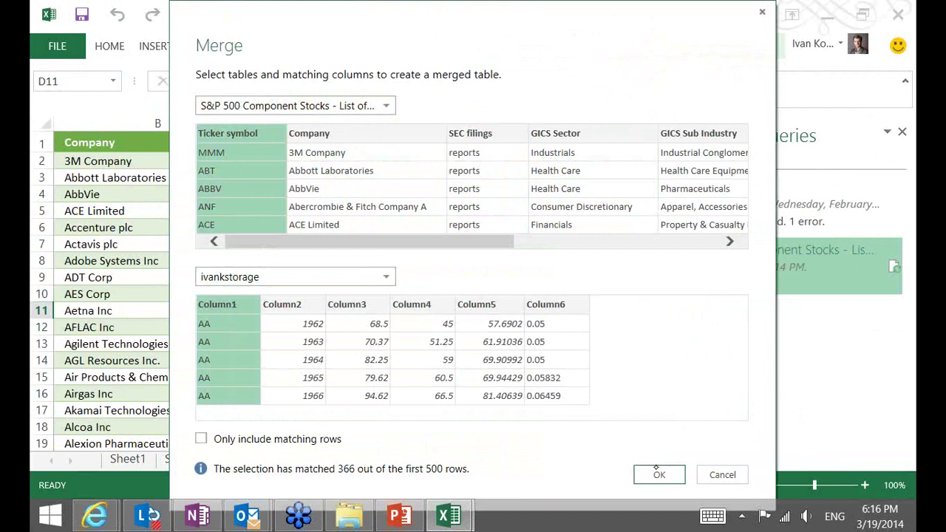
click(658, 473)
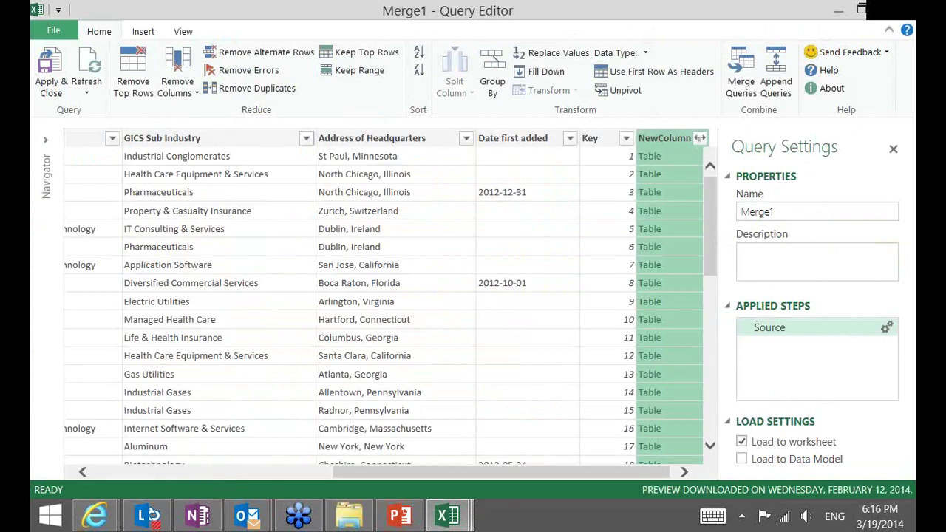
- Expand all columns of the merged NewColumn and load the Merge1 query result into a worksheet
click(699, 138)
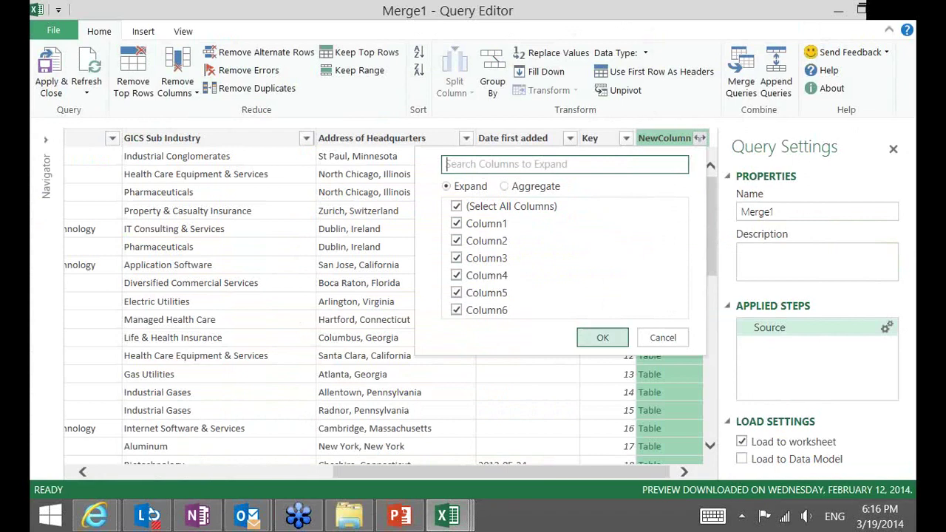
click(602, 337)
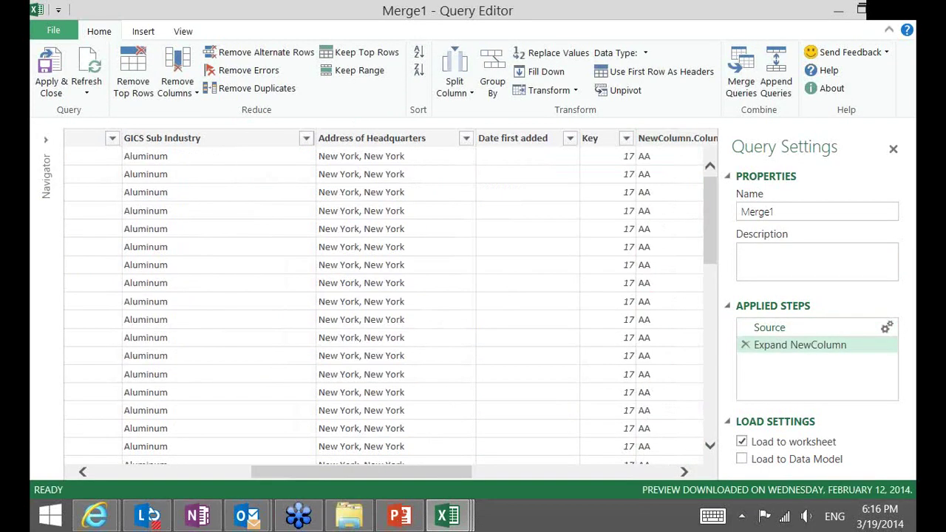
drag(361, 471, 557, 472)
scroll(384, 296, left, 8)
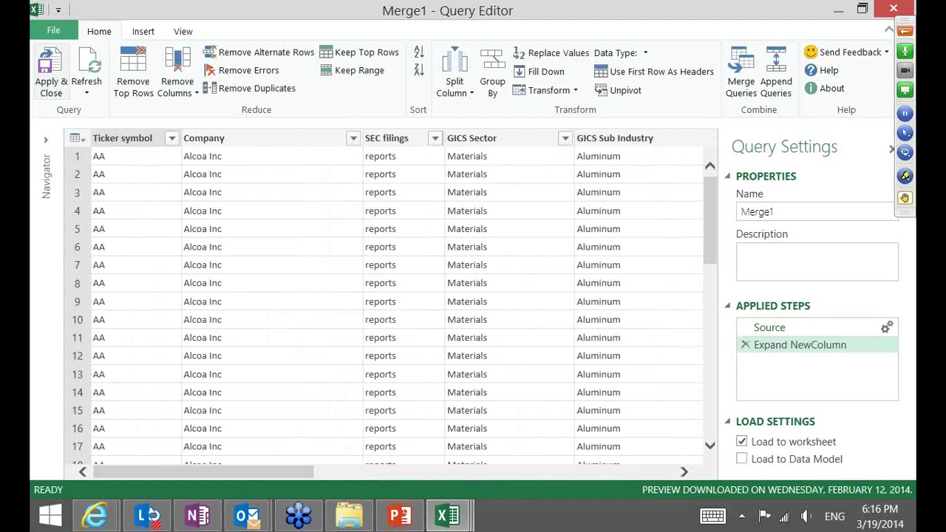
click(50, 70)
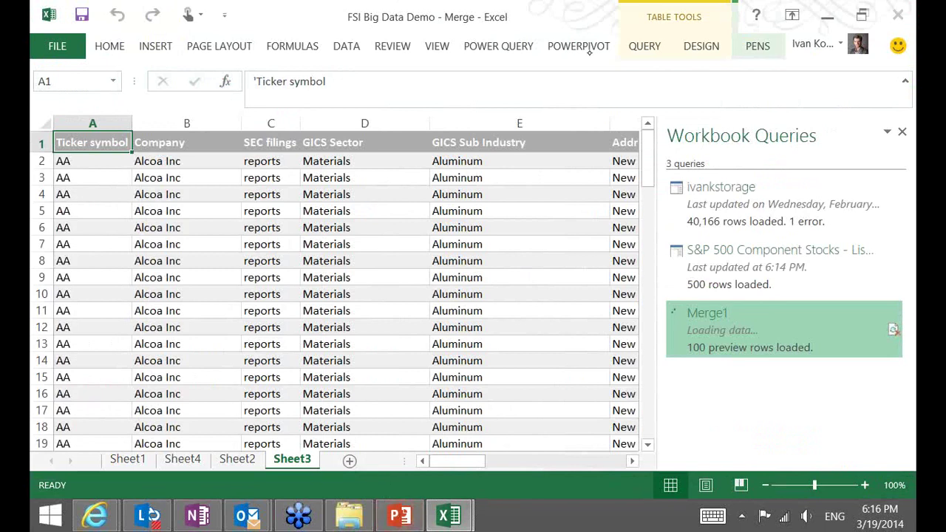
- Switch to PowerPoint, start the slide show from the current slide and advance to the Power Pivot slide
click(499, 45)
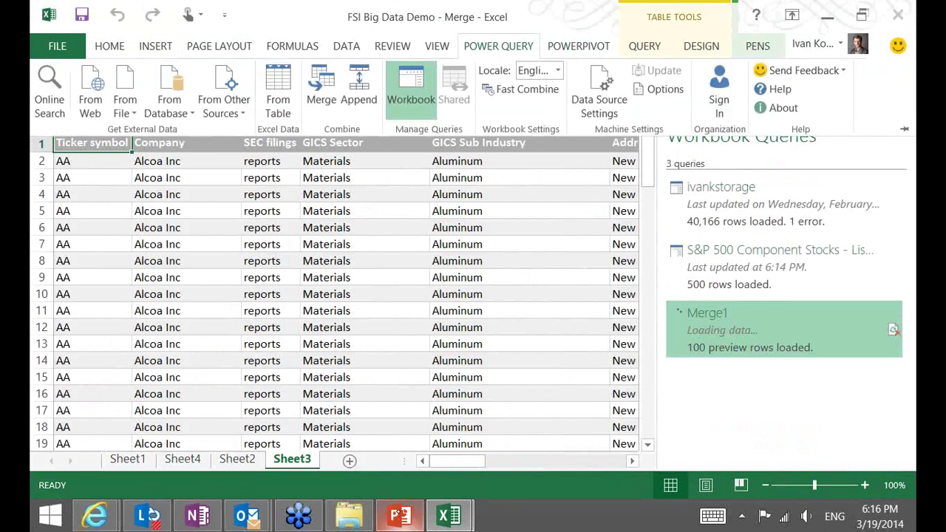
click(400, 515)
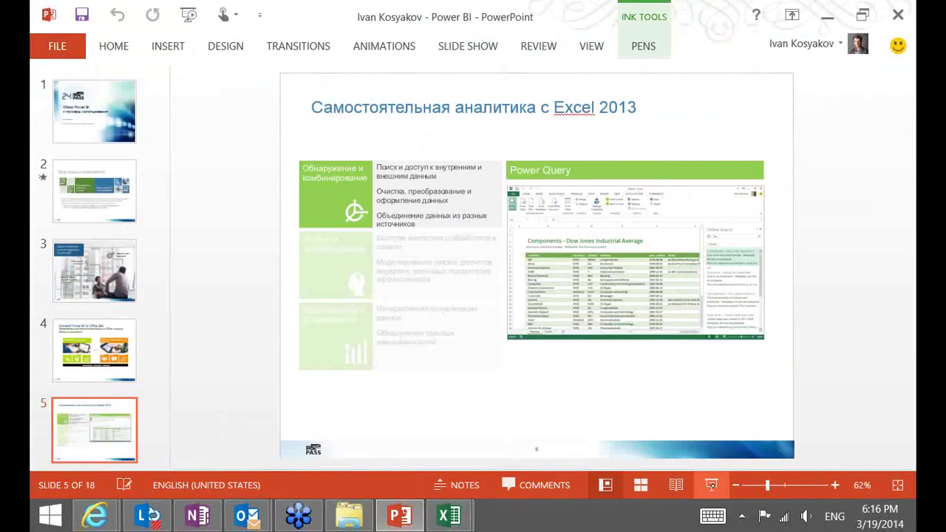
click(712, 484)
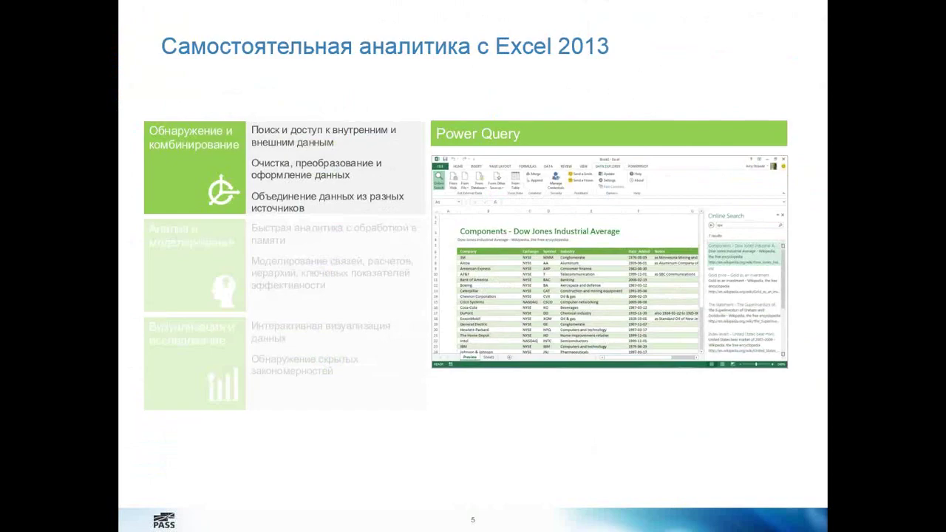
key(Right)
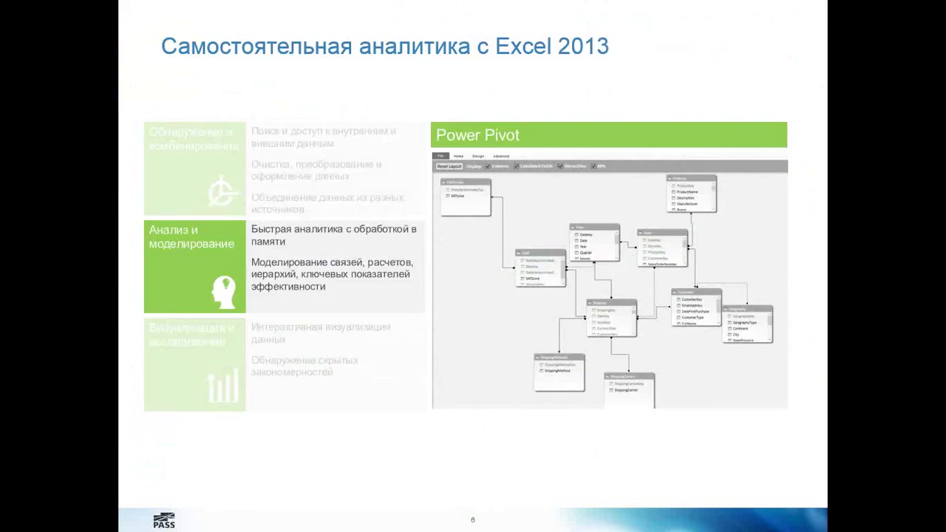
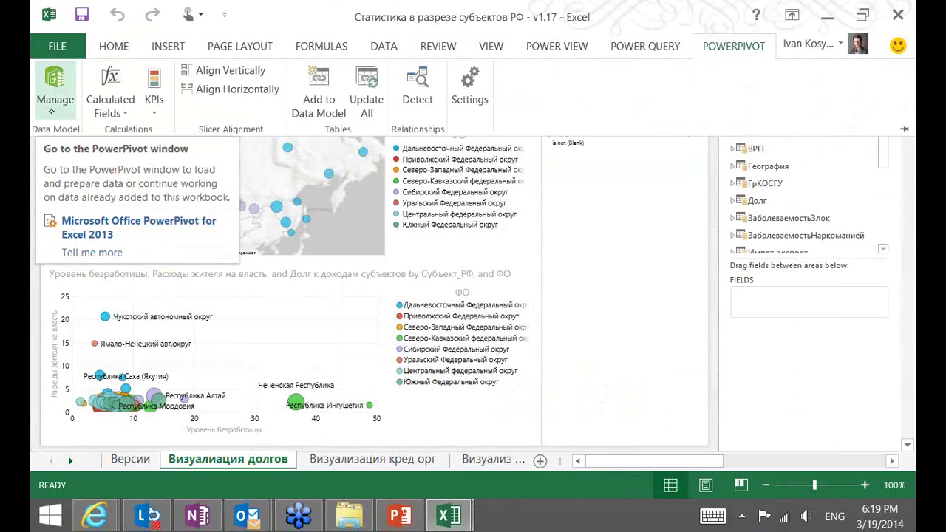
- Open the workbook's PowerPivot data model and examine the Долг, География, Безработица, Расходы на власть and Время tables
click(42, 115)
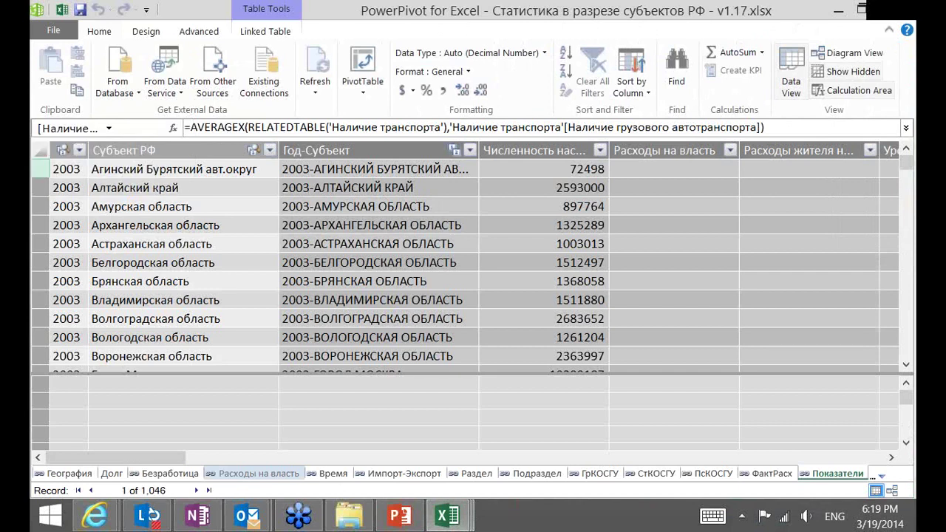
click(111, 472)
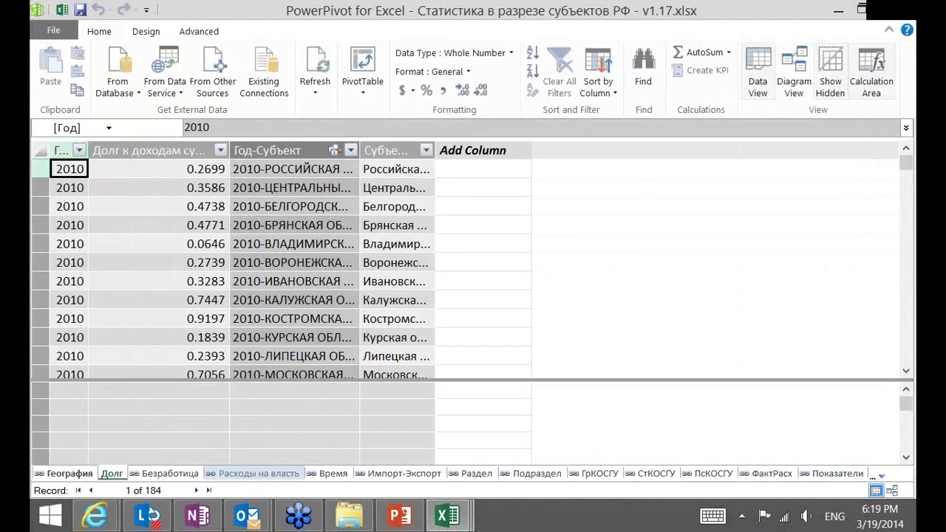
click(69, 472)
click(157, 472)
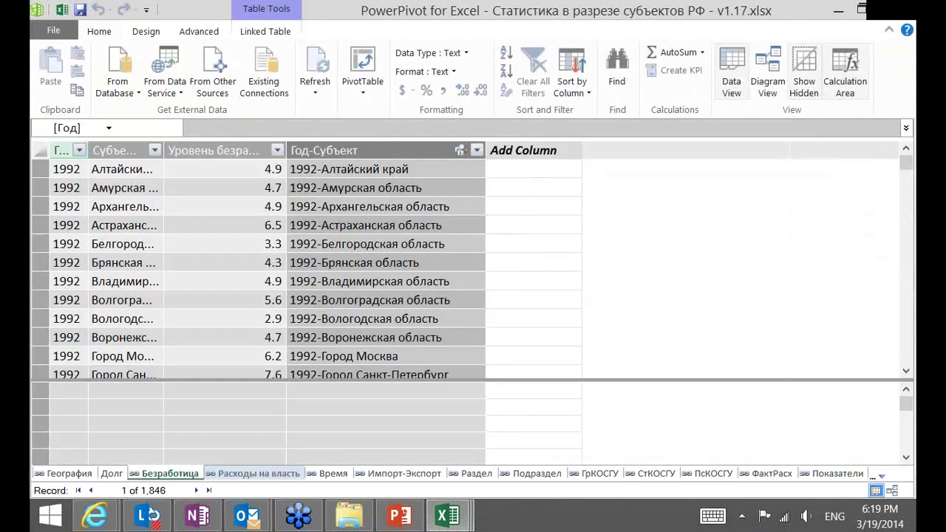
click(258, 473)
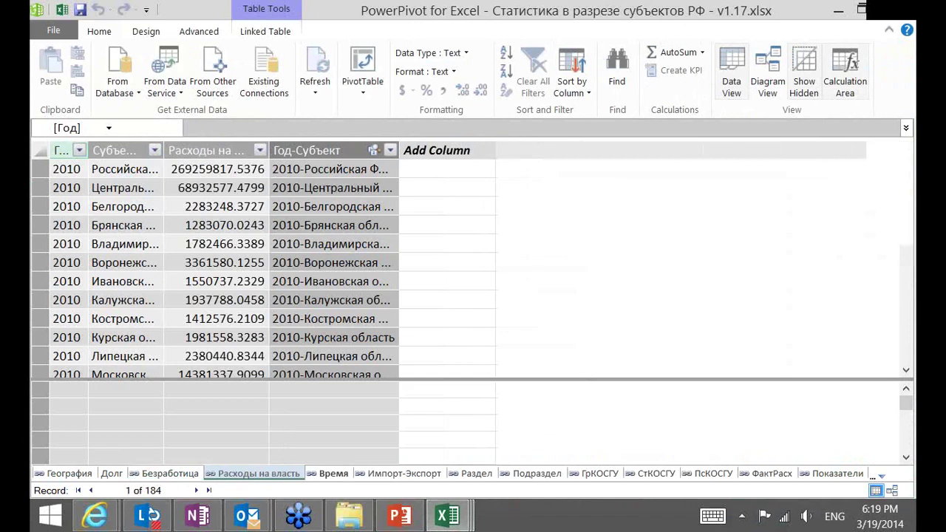
click(332, 473)
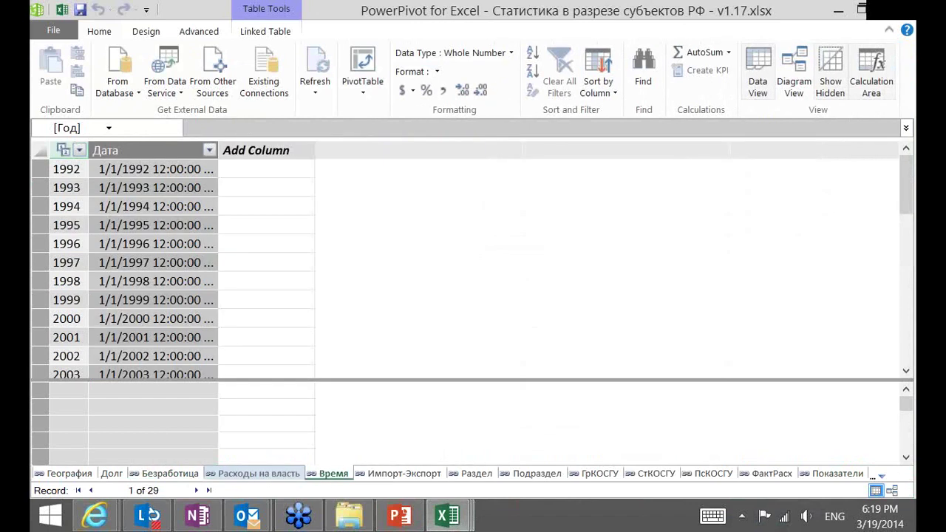
key(ctrl+Page_Up)
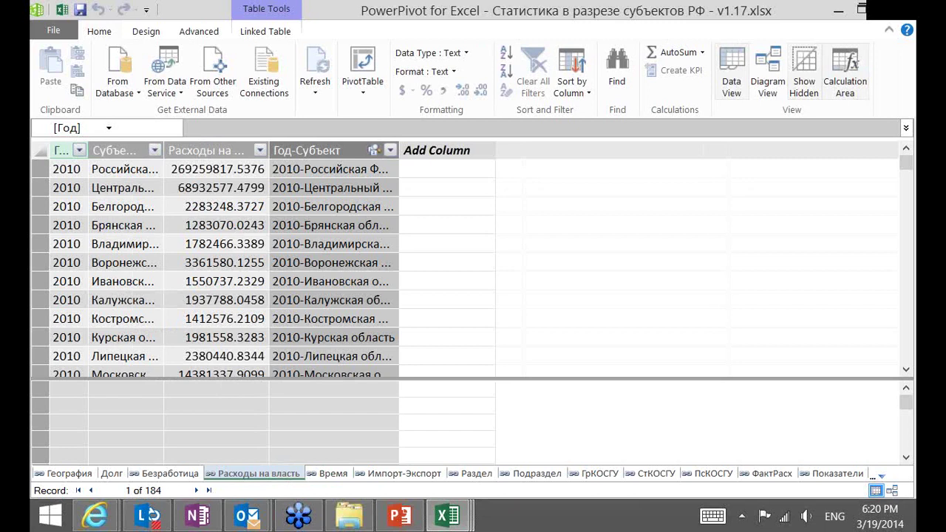
- Display the Показатели table and restore the PowerPivot window to a smaller floating size, adjusting its width
click(837, 473)
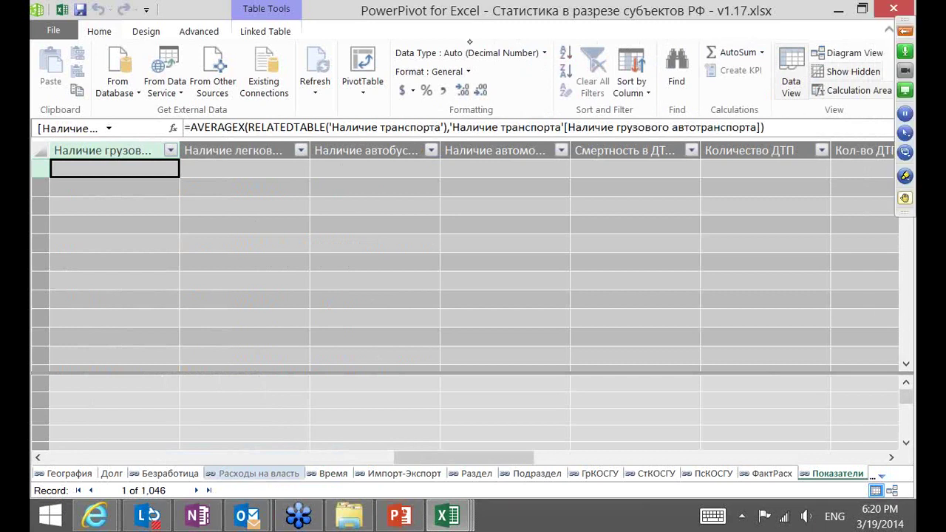
double_click(348, 16)
drag(504, 37, 744, 1)
drag(503, 11, 545, 27)
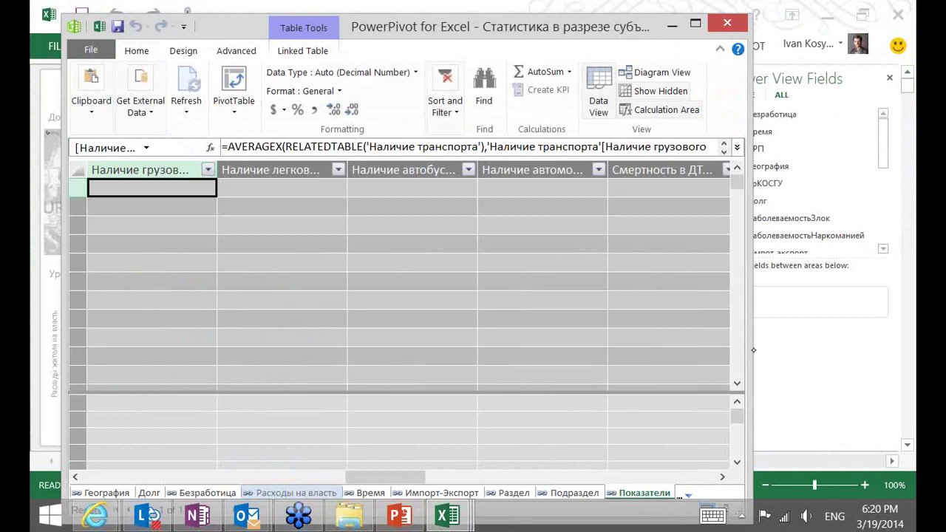
drag(870, 359, 873, 361)
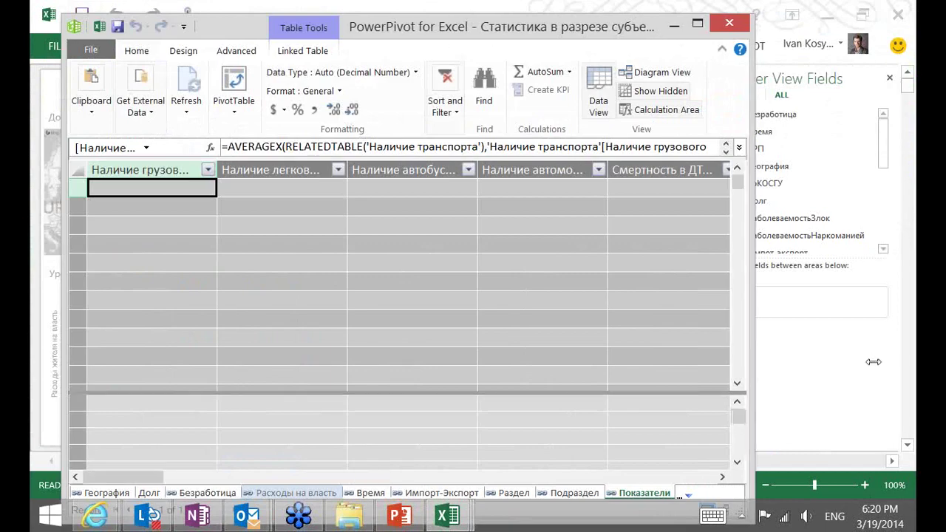
- Examine the Показатели table's Год-Субъект key formula and its calculated indicator columns, including the AVERAGEX truck-availability column
drag(859, 182, 857, 303)
drag(435, 476, 196, 469)
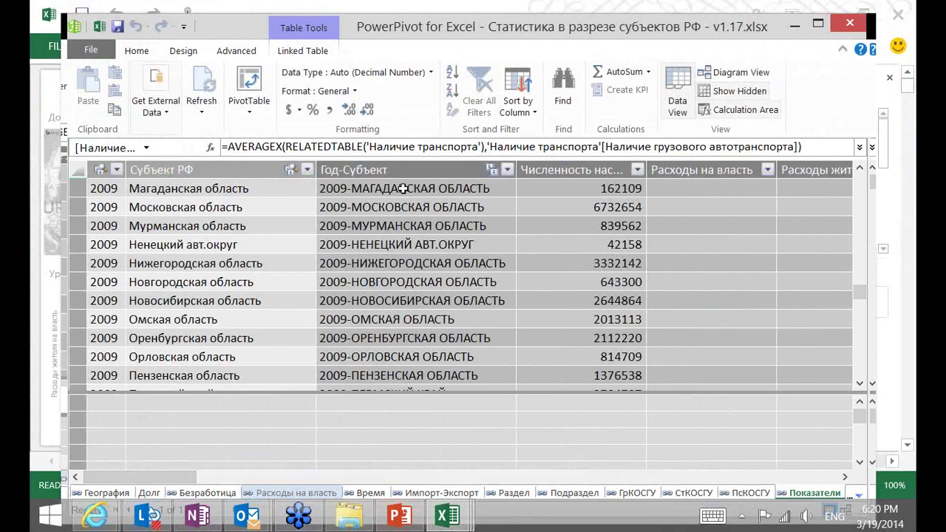
drag(402, 188, 365, 357)
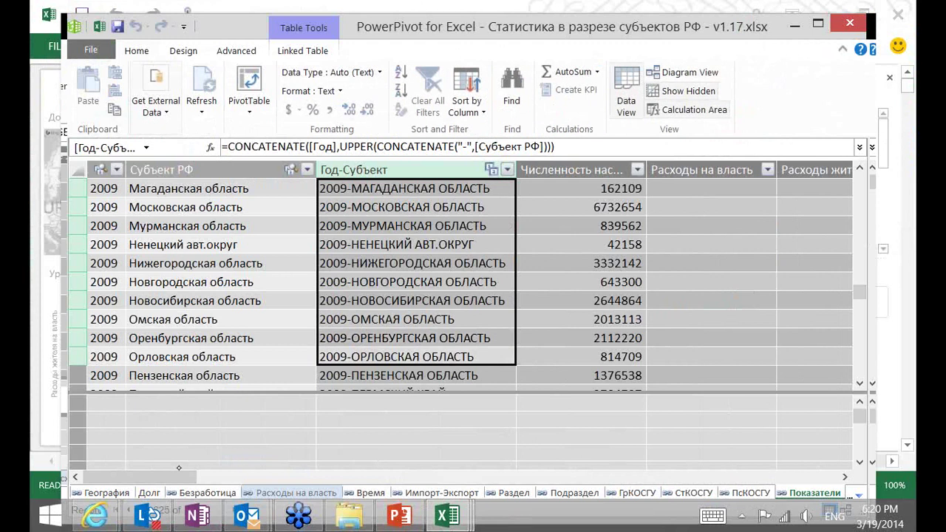
drag(179, 477, 405, 475)
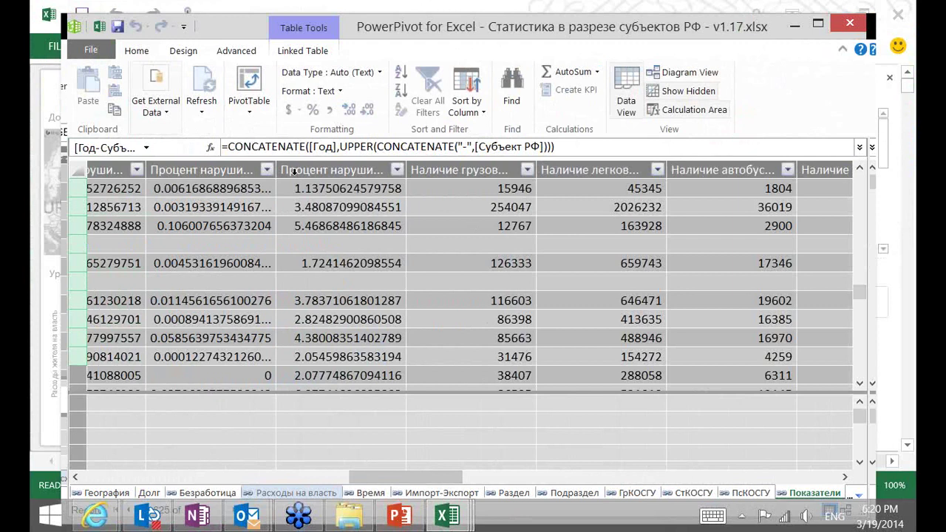
click(468, 215)
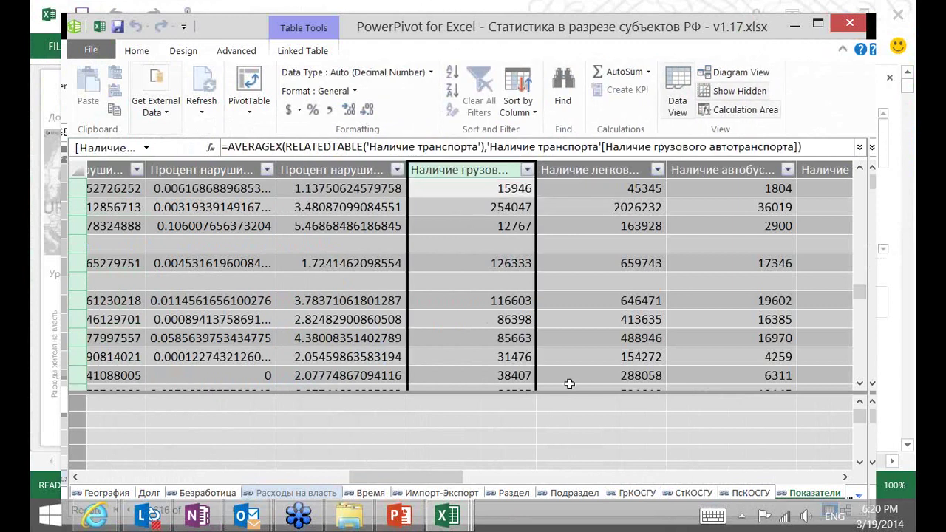
drag(449, 473, 575, 467)
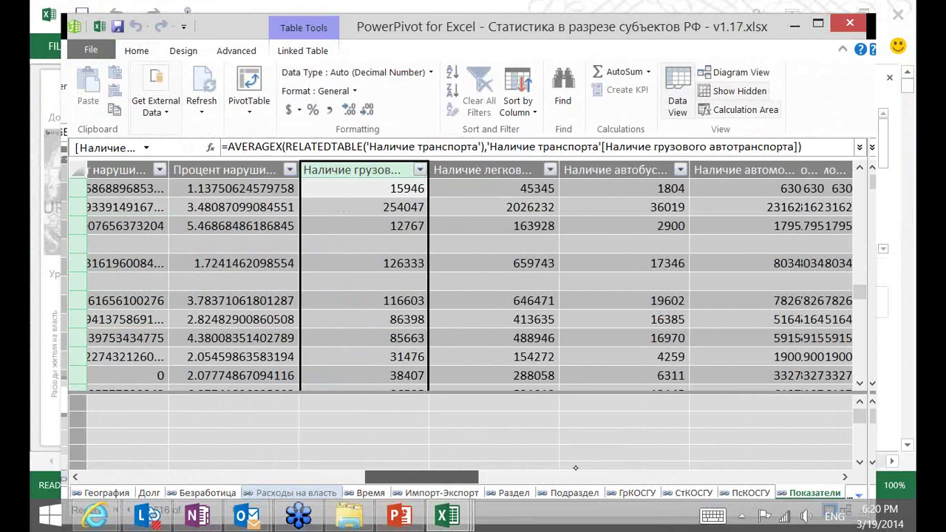
click(574, 467)
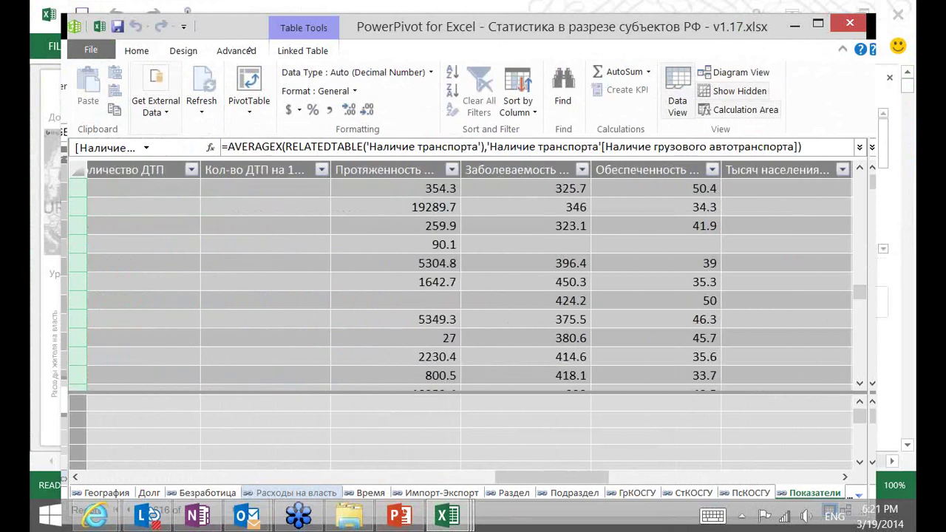
- Review the PowerPivot commands for advanced settings, design and linked tables, and maximize the PowerPivot window
click(237, 47)
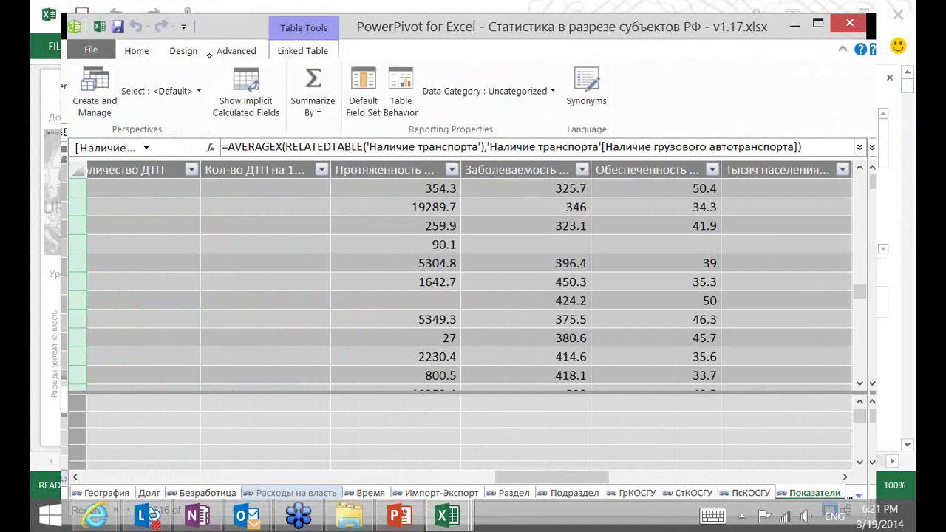
click(291, 50)
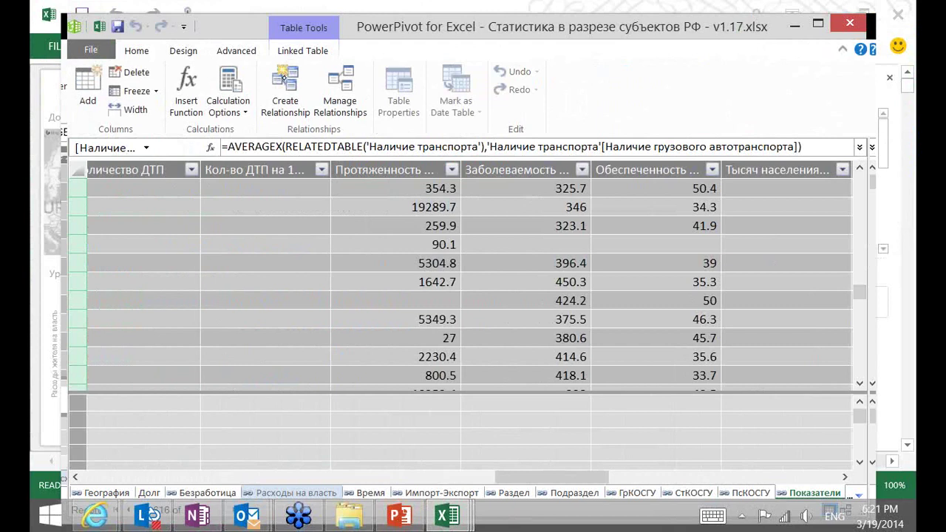
click(306, 50)
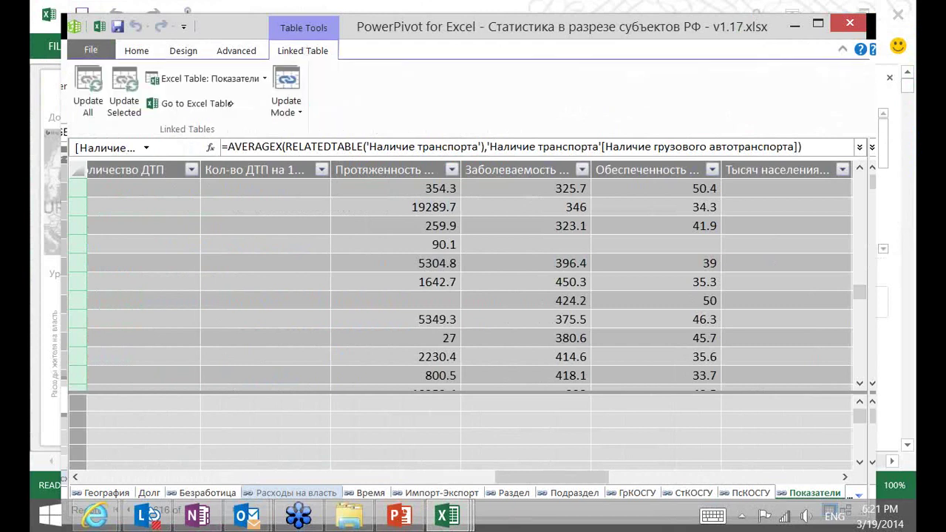
click(137, 53)
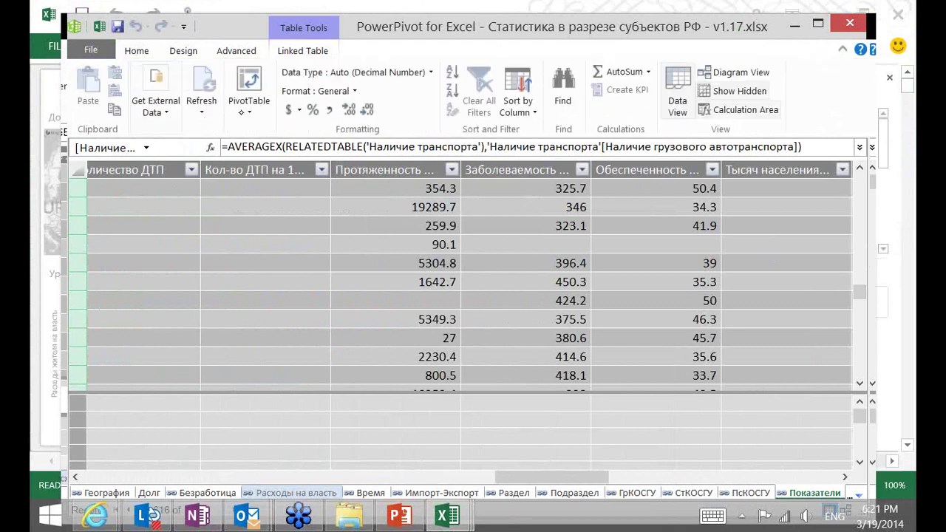
double_click(491, 28)
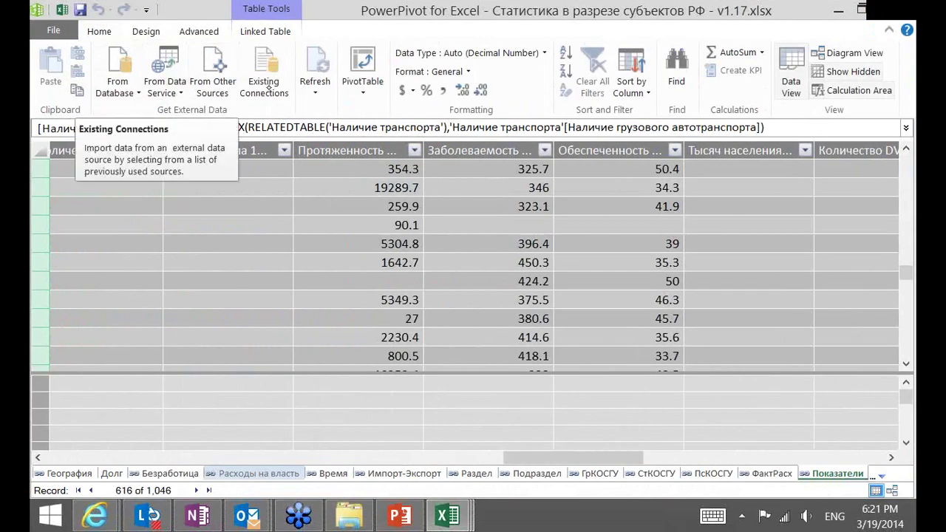
- Review the Table Import Wizard's relational, multidimensional, data feed and file sources, including Report, Azure Marketplace and Excel File, and cancel the import
click(217, 89)
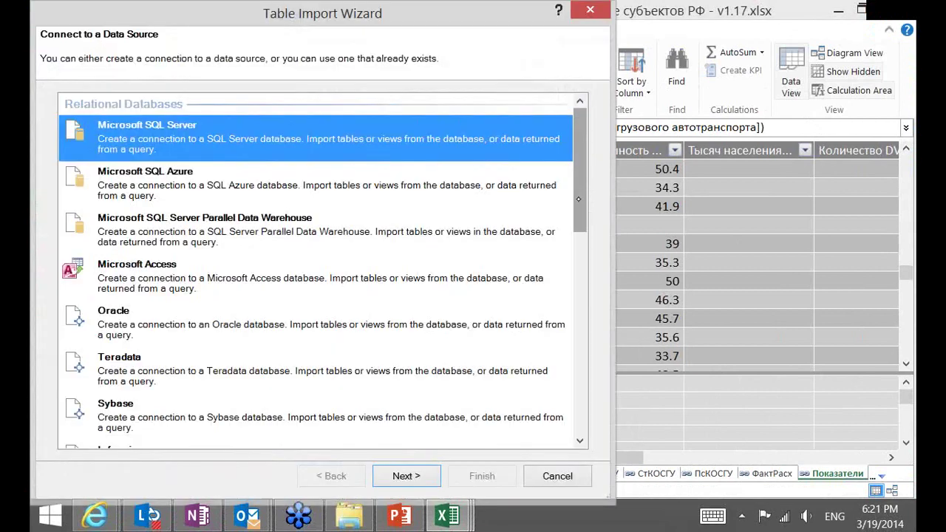
drag(579, 200, 546, 221)
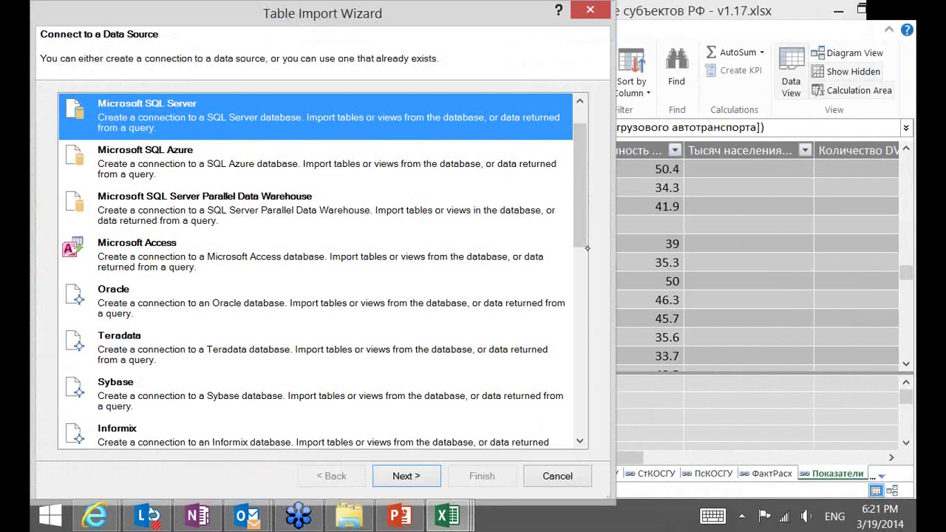
drag(581, 238, 475, 187)
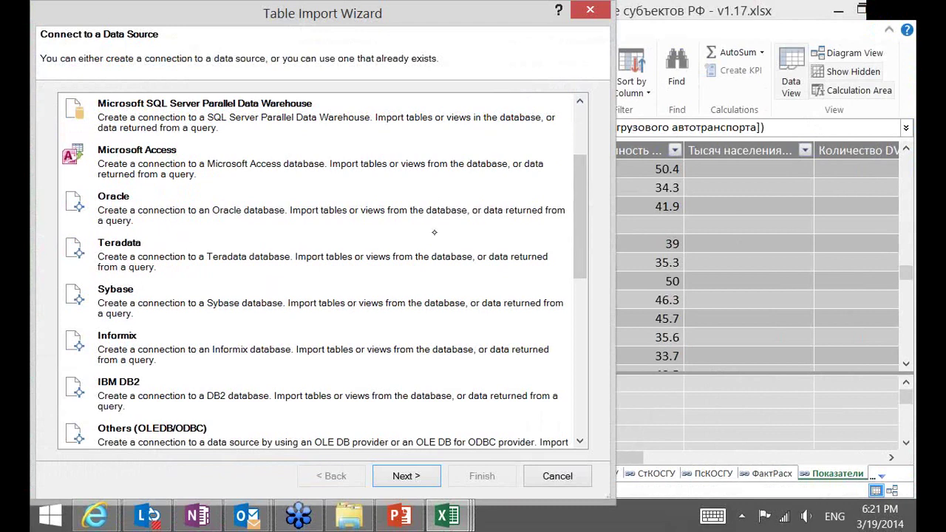
drag(577, 286, 576, 356)
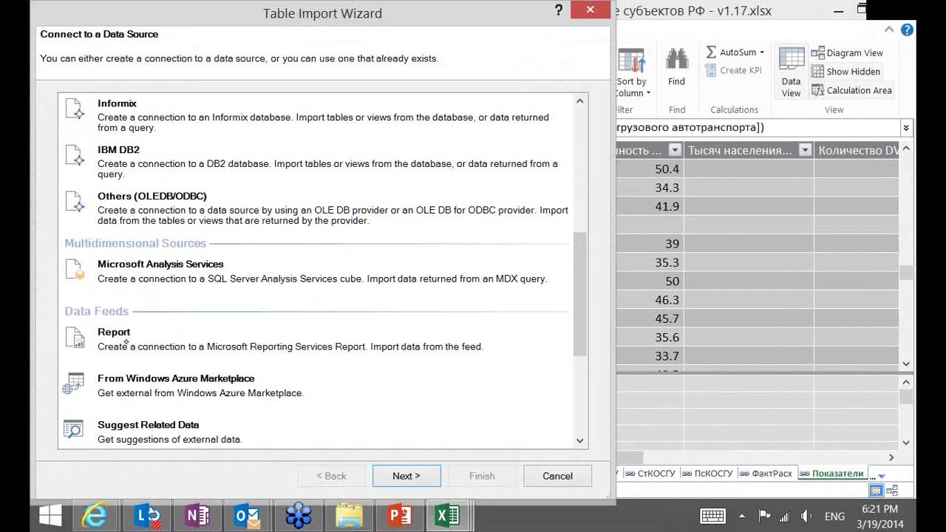
click(137, 328)
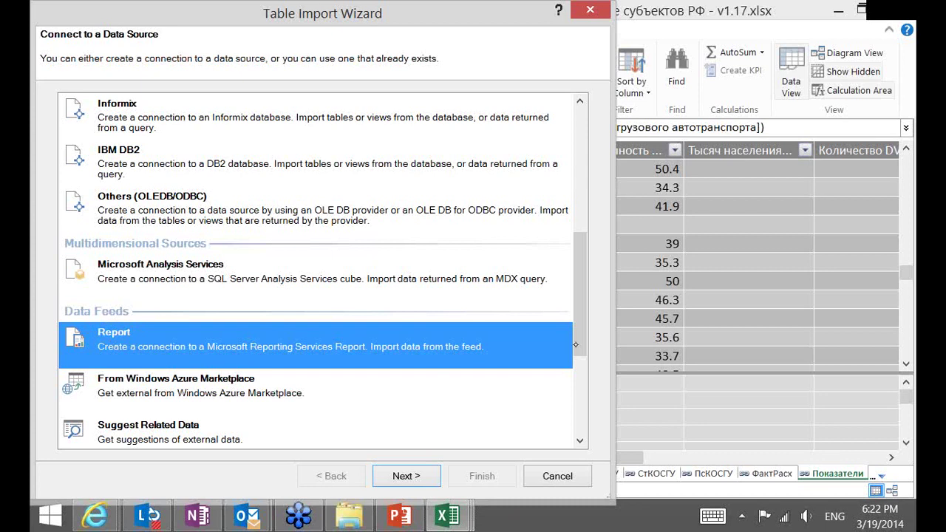
drag(575, 345, 584, 372)
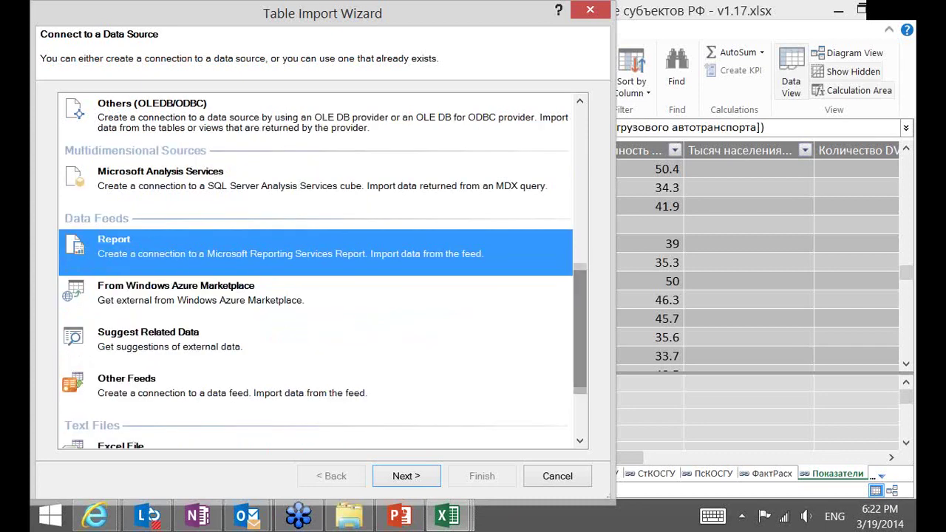
click(260, 297)
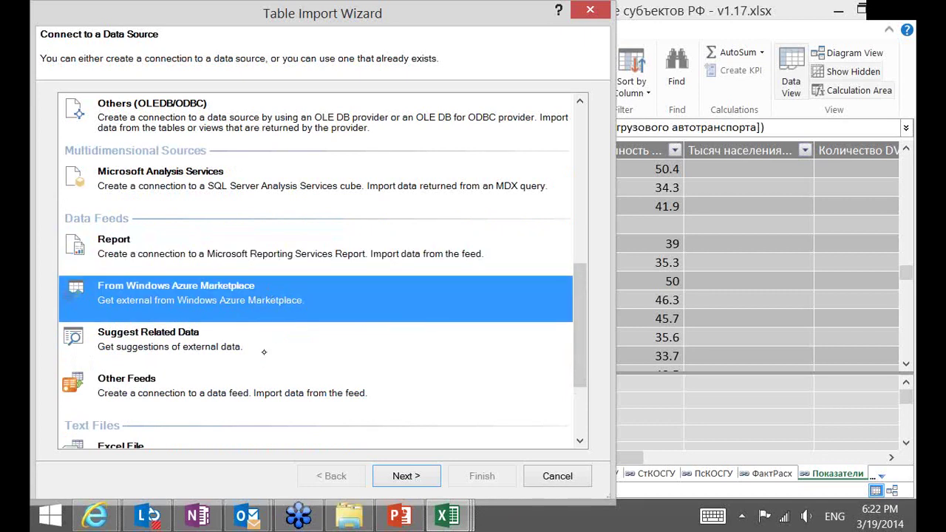
click(272, 385)
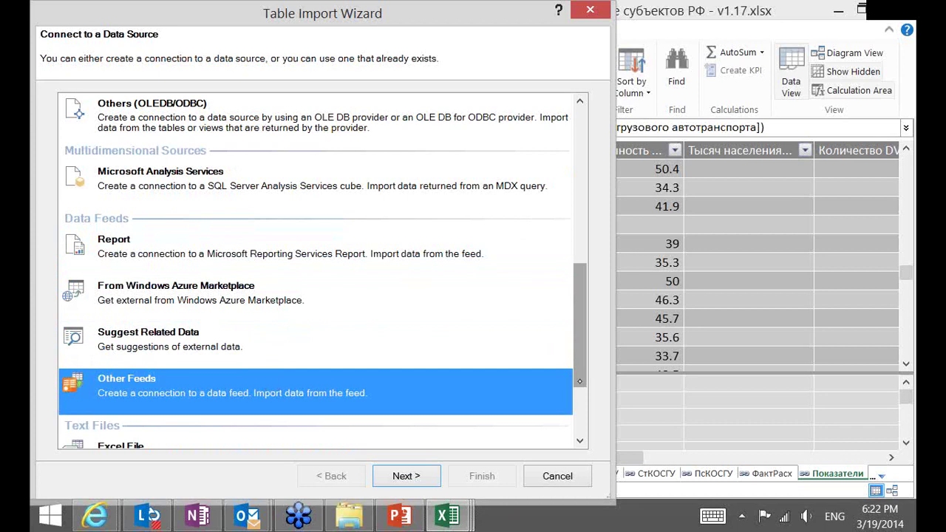
drag(581, 325, 580, 372)
click(450, 342)
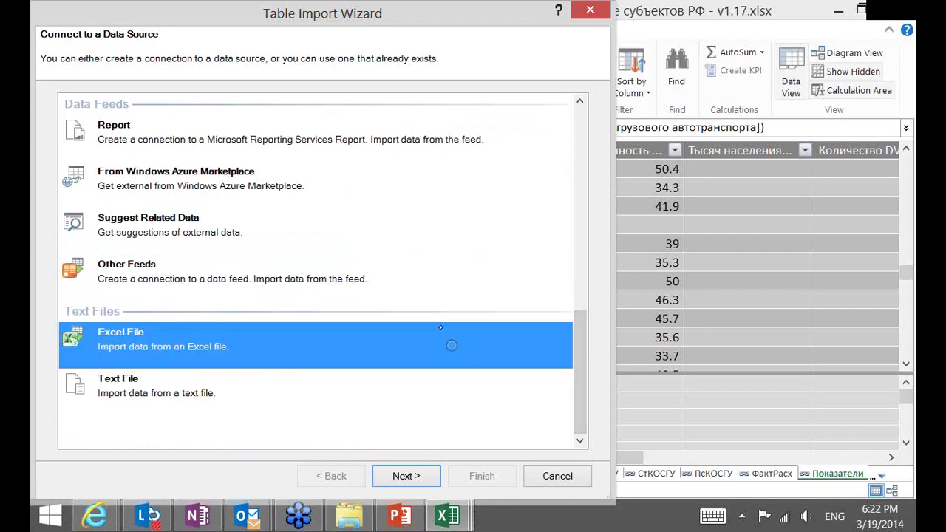
click(559, 477)
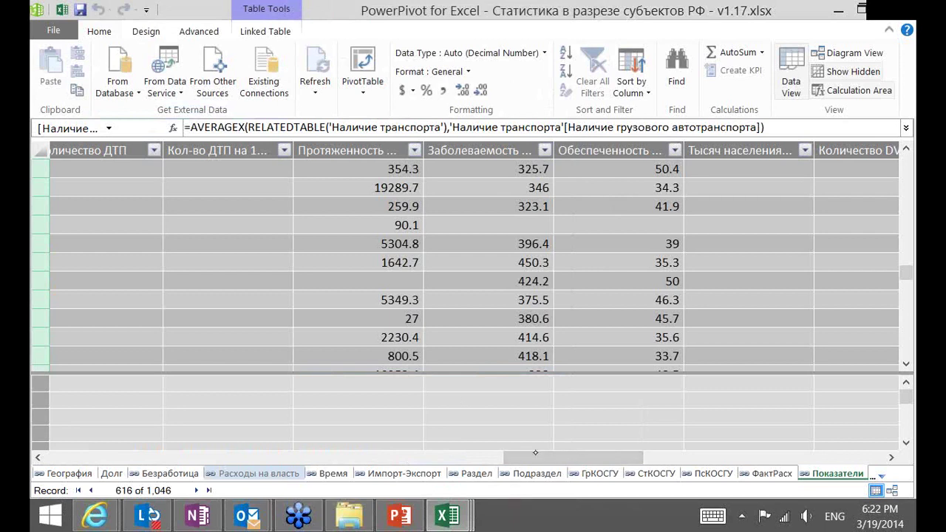
- Select the Показатели table's Год-Субъект column and show its table relationships in the diagram view
drag(534, 453, 83, 443)
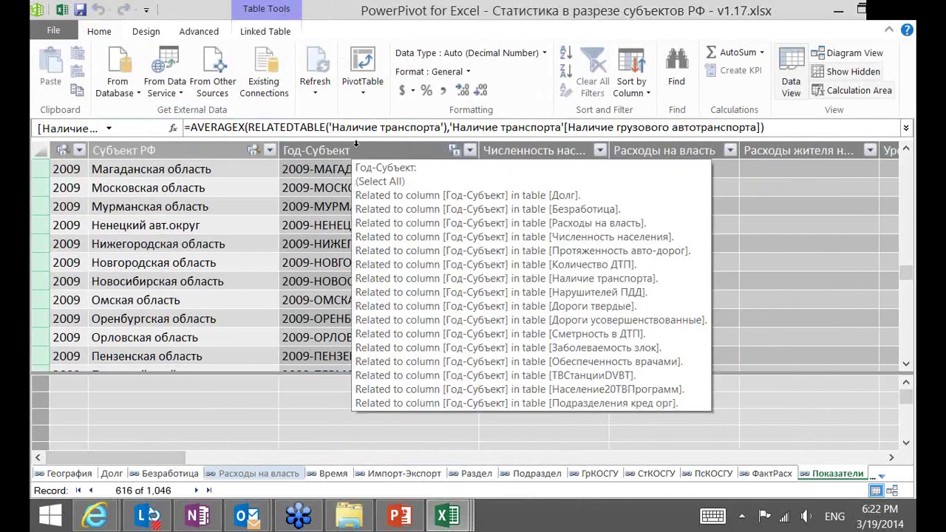
right_click(356, 146)
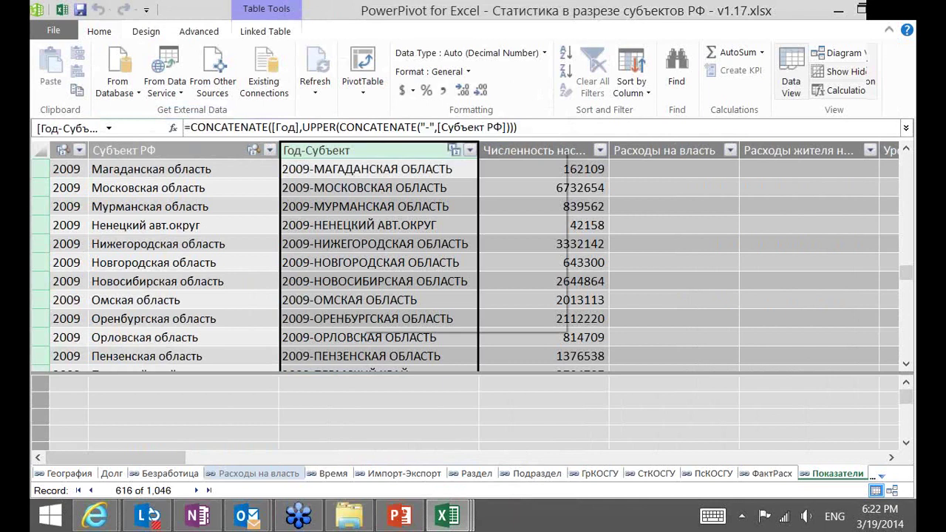
right_click(361, 147)
click(447, 155)
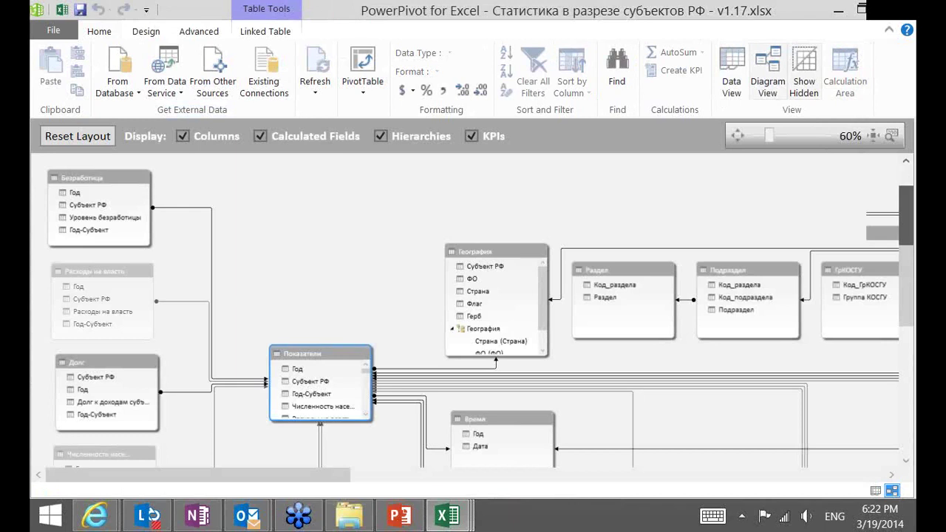
- Shift the Показатели table slightly within the relationship diagram and look through its list of fields
drag(905, 222, 905, 242)
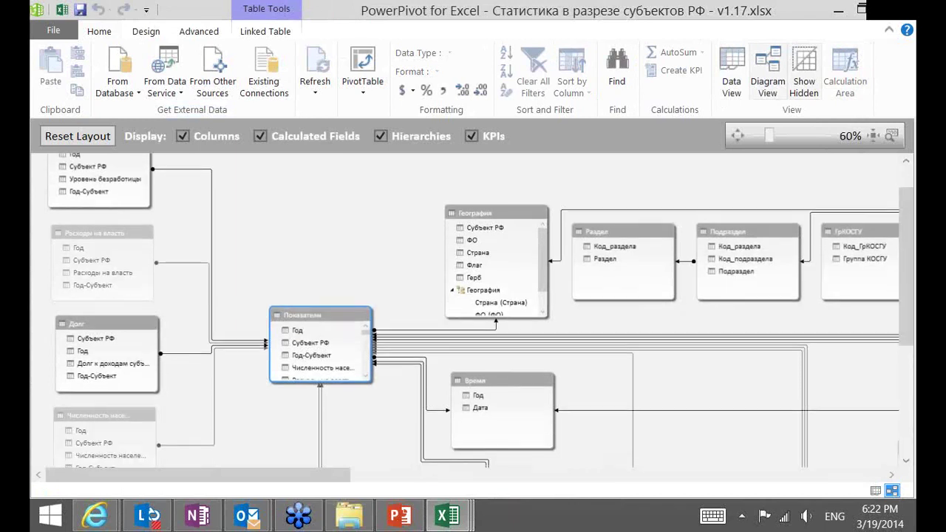
drag(333, 316, 345, 346)
drag(908, 329, 908, 309)
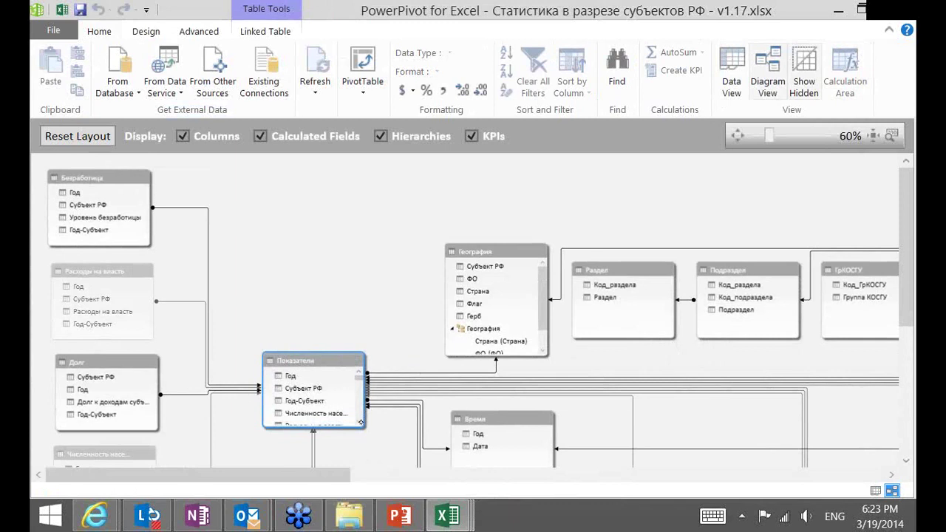
scroll(360, 422, down, 6)
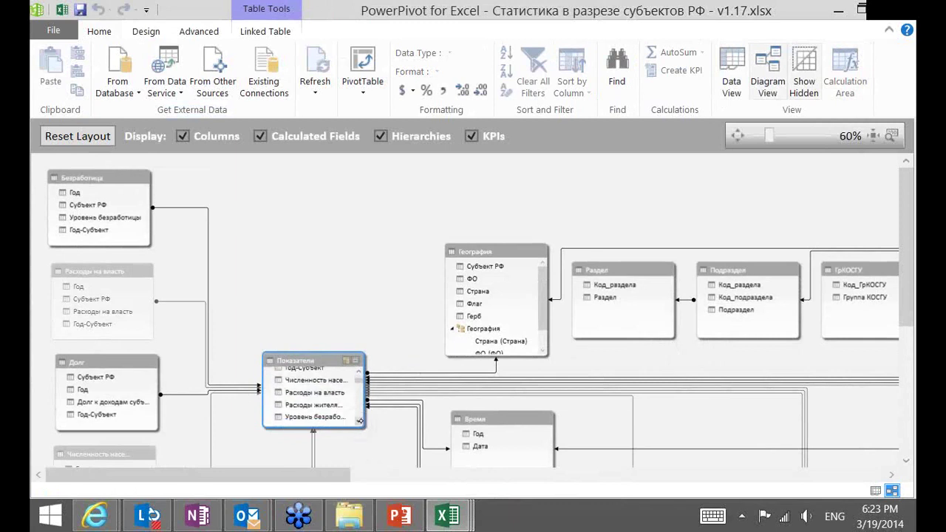
scroll(359, 422, down, 3)
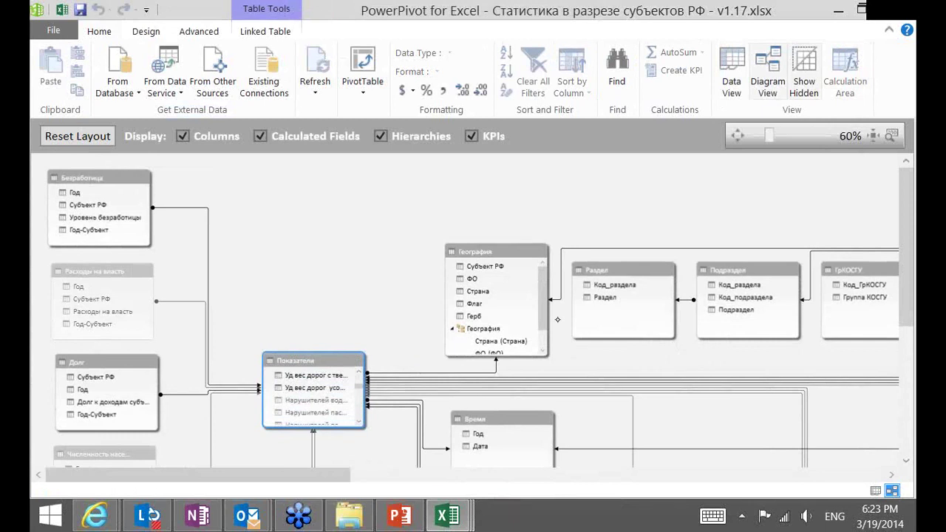
- Examine the География hierarchy in the География table, going through its Страна, ФО and Субъект РФ levels
click(542, 302)
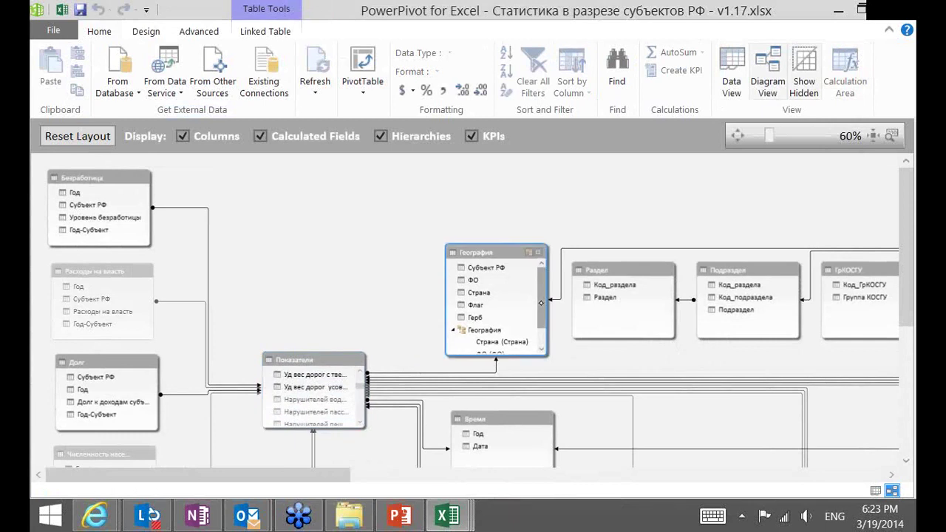
drag(542, 304, 539, 329)
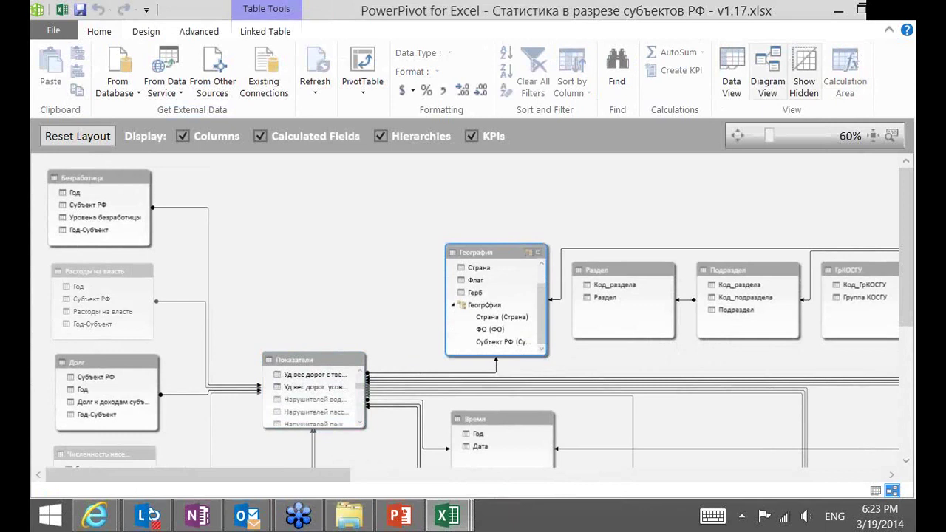
click(491, 304)
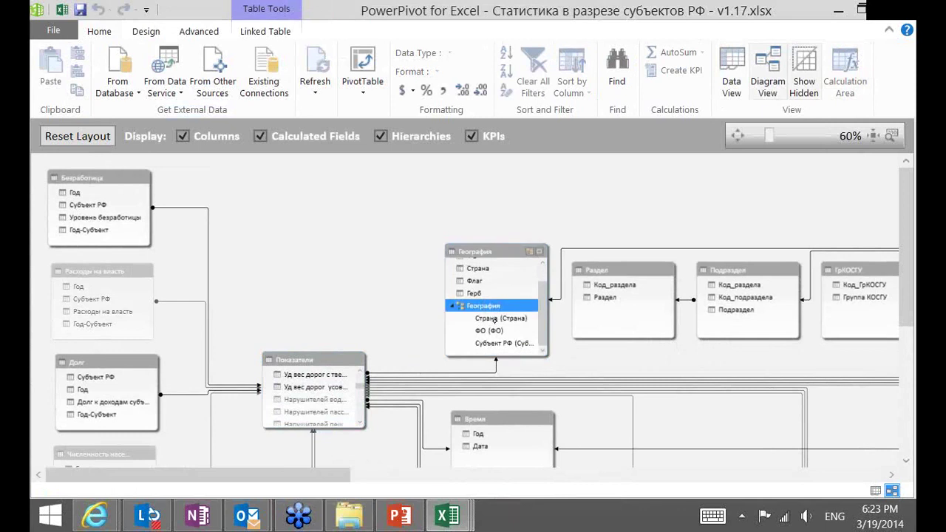
click(490, 331)
click(492, 343)
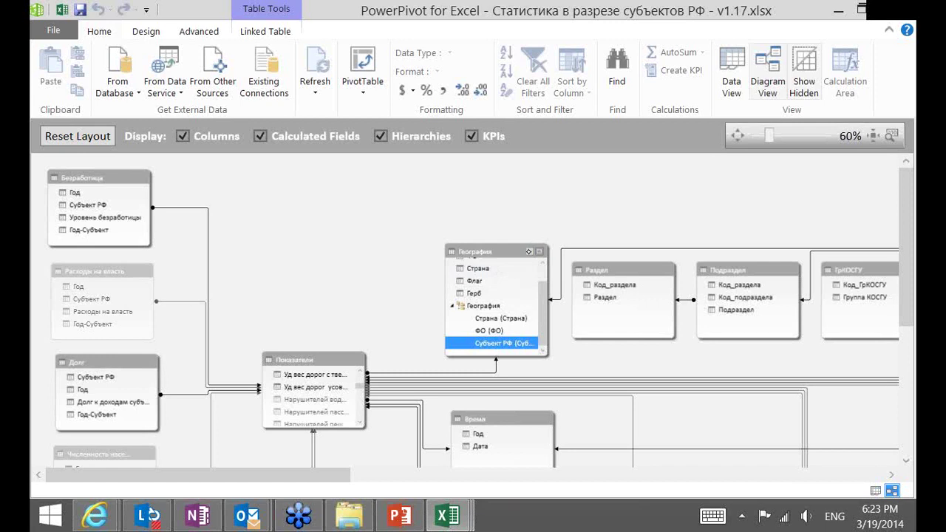
click(494, 322)
click(494, 330)
click(495, 341)
- Return to the data view and examine the population column's formula in the Показатели table, highlighting its SUMX(relatedtable part
drag(911, 262, 911, 371)
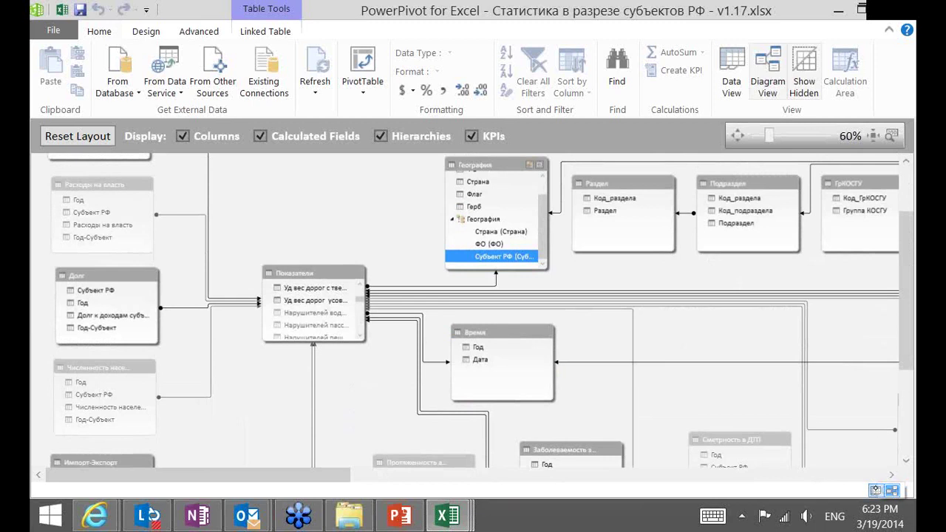
click(875, 490)
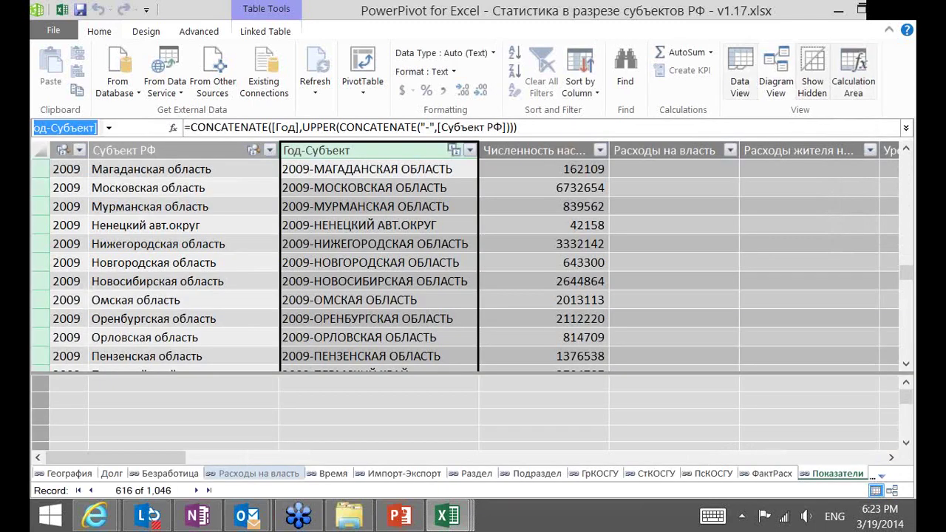
click(545, 151)
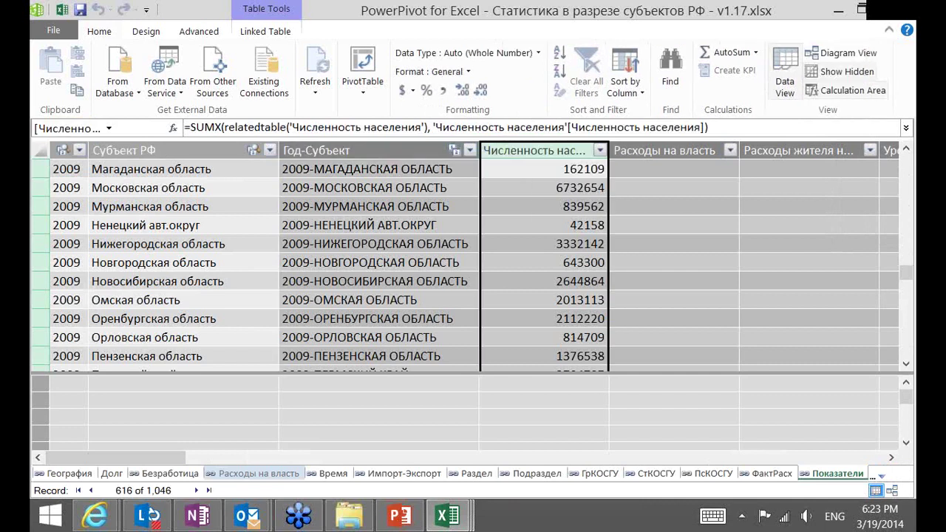
click(721, 127)
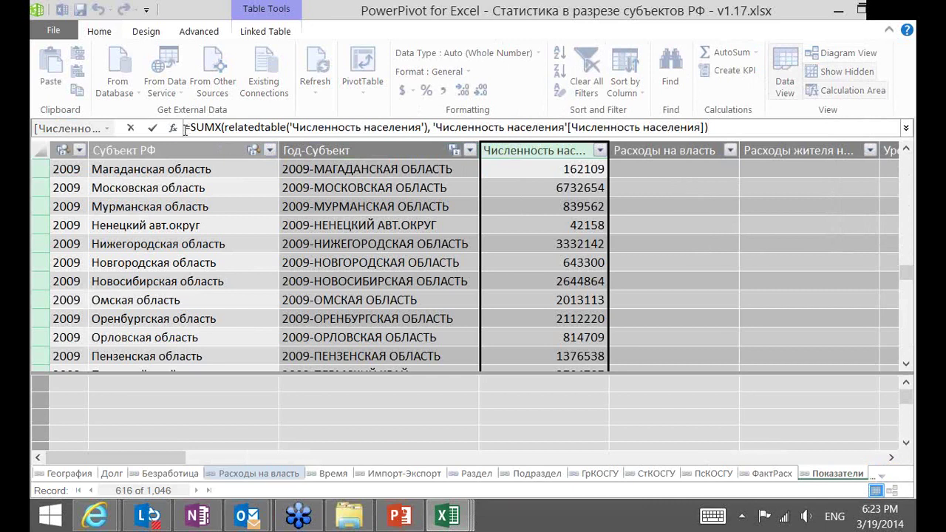
drag(190, 127, 287, 127)
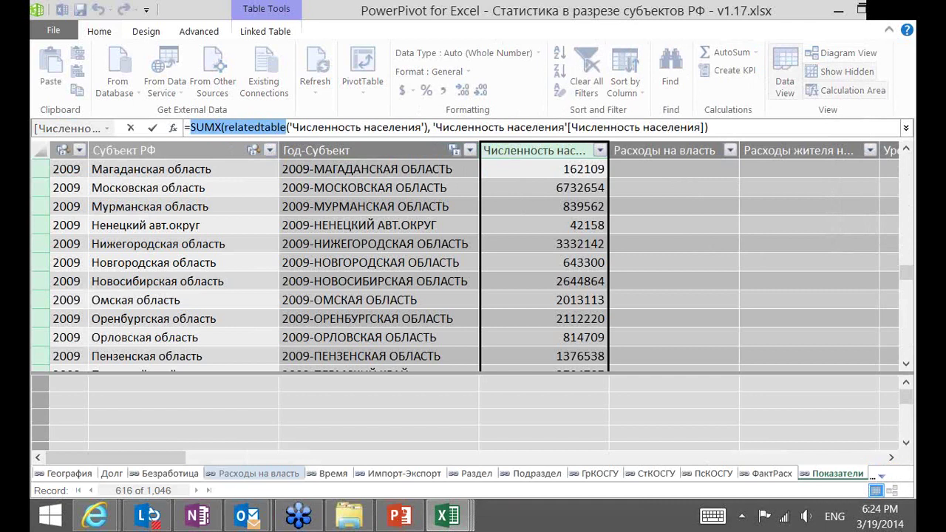